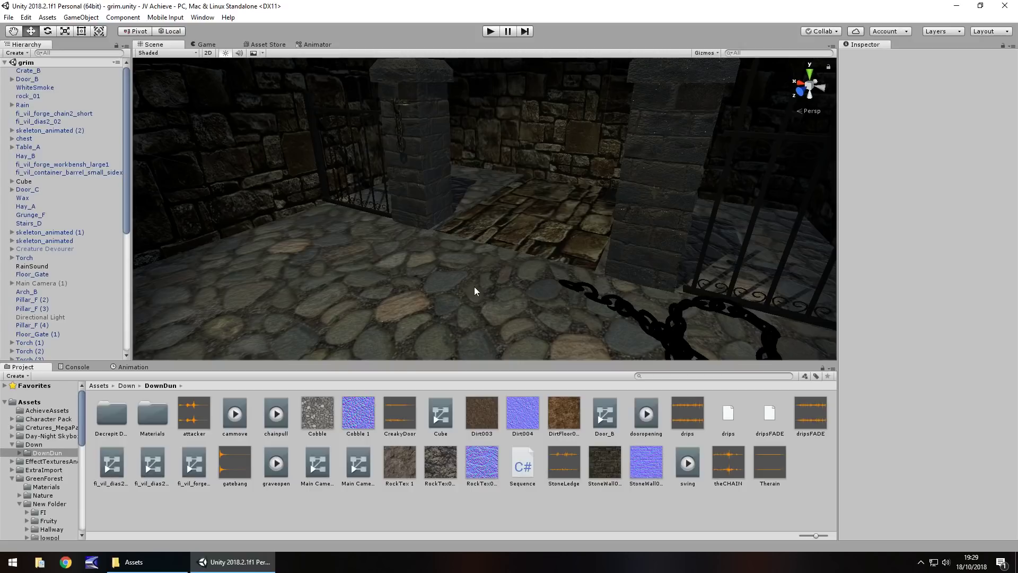
# Step: Activate the Creature Devourer object at the far end of the dungeon
pyautogui.moveTo(481, 295); pyautogui.dragTo(564, 259, button='right')
pyautogui.scroll(10, 564, 263)
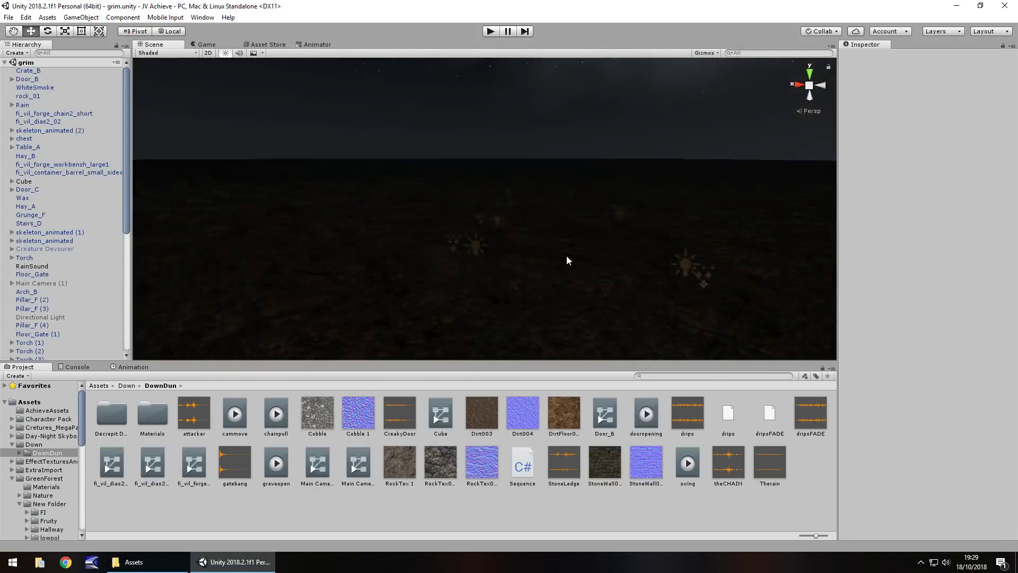
pyautogui.scroll(10, 568, 279)
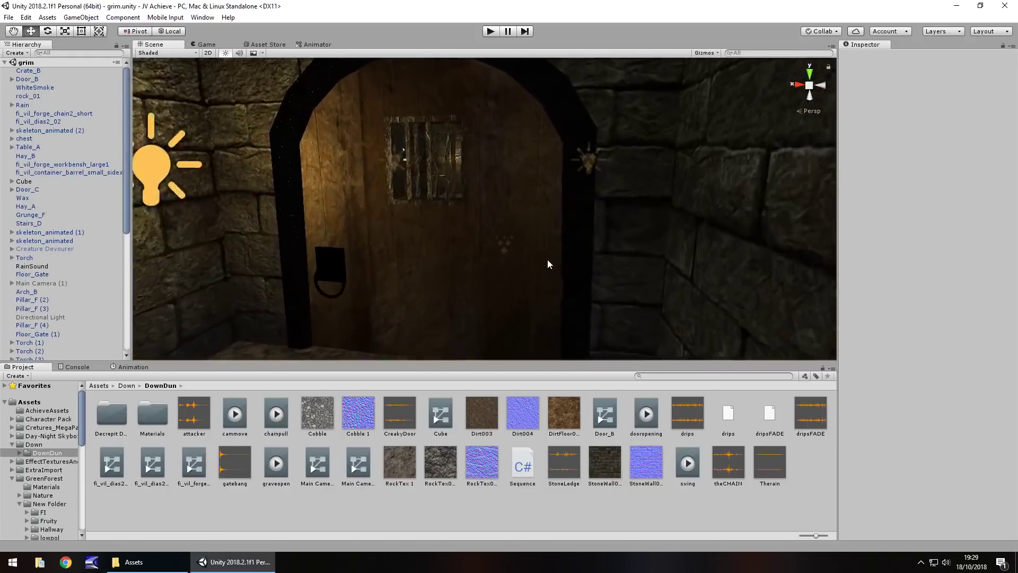
pyautogui.scroll(10, 529, 226)
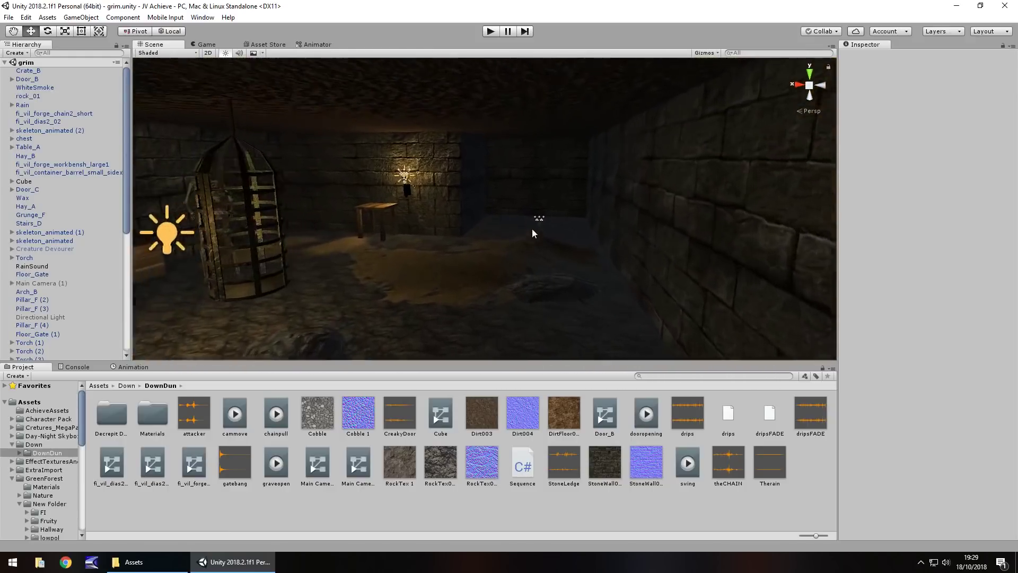
pyautogui.scroll(3, 578, 249)
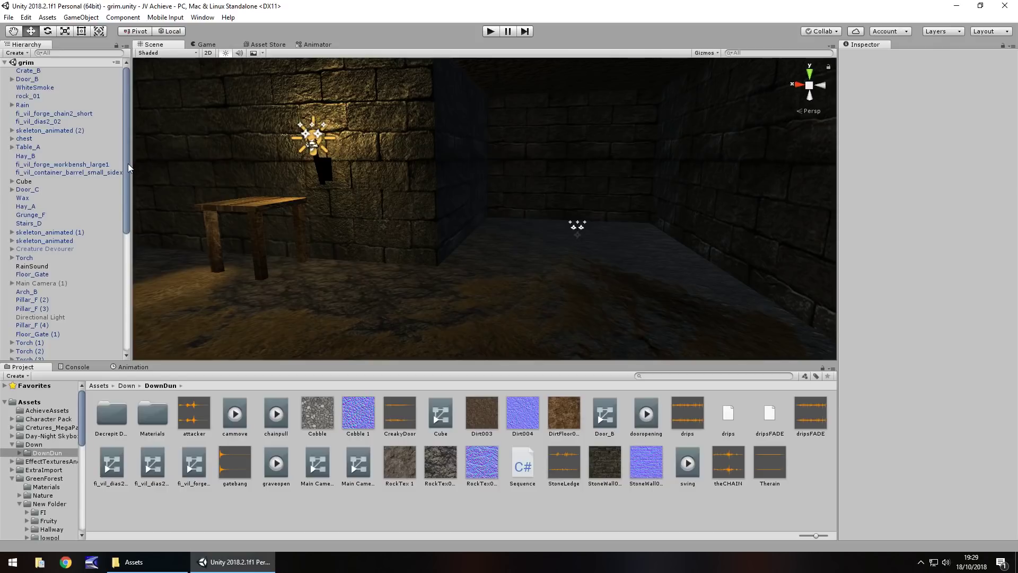
pyautogui.click(42, 248)
pyautogui.click(864, 58)
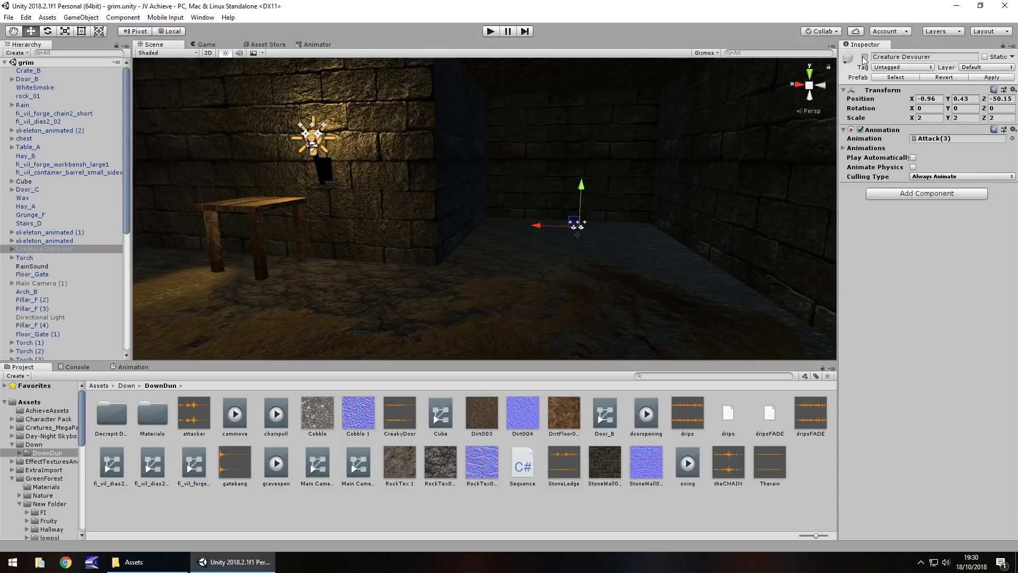
pyautogui.click(865, 57)
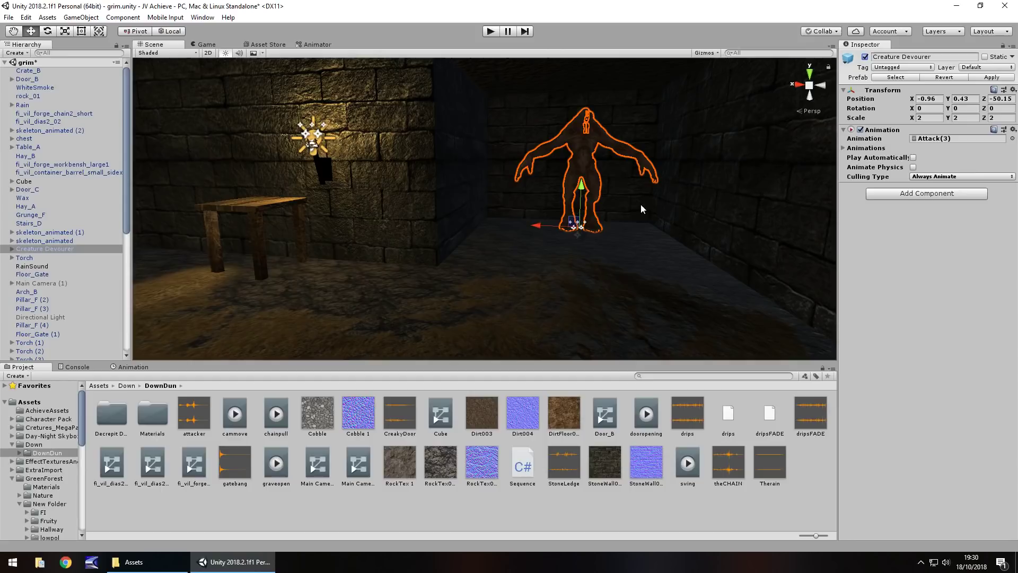
# Step: Examine the dungeon layout from the creature's passage back past the arched door and barrels, and from above the roof
pyautogui.press('s')
pyautogui.moveTo(642, 205)
pyautogui.mouseDown(button='right')
pyautogui.moveTo(611, 207)
pyautogui.moveTo(627, 208)
pyautogui.mouseUp(button='right')
pyautogui.scroll(-4, 563, 227)
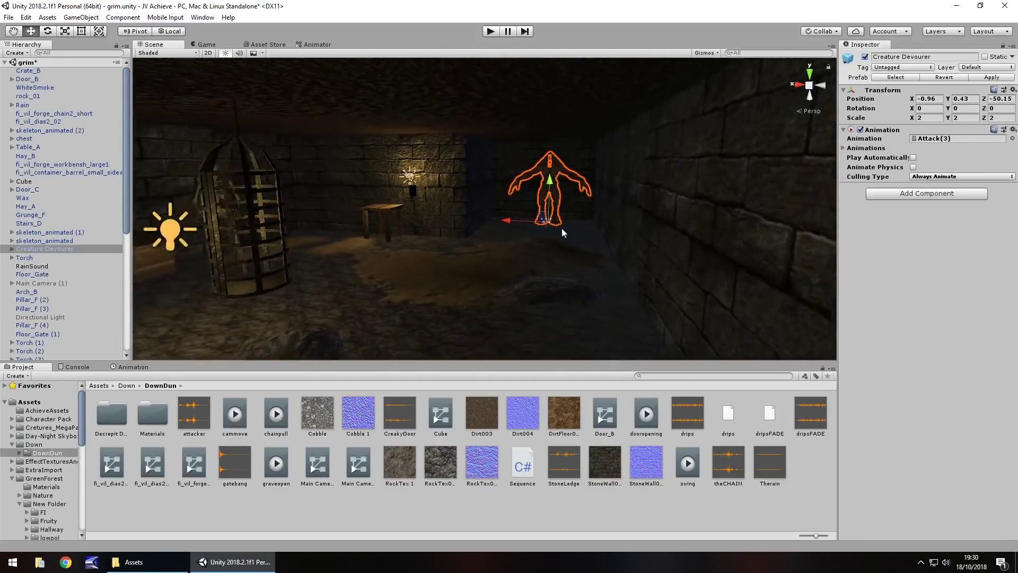
pyautogui.moveTo(565, 217); pyautogui.dragTo(442, 255, button='right')
pyautogui.press('Right')
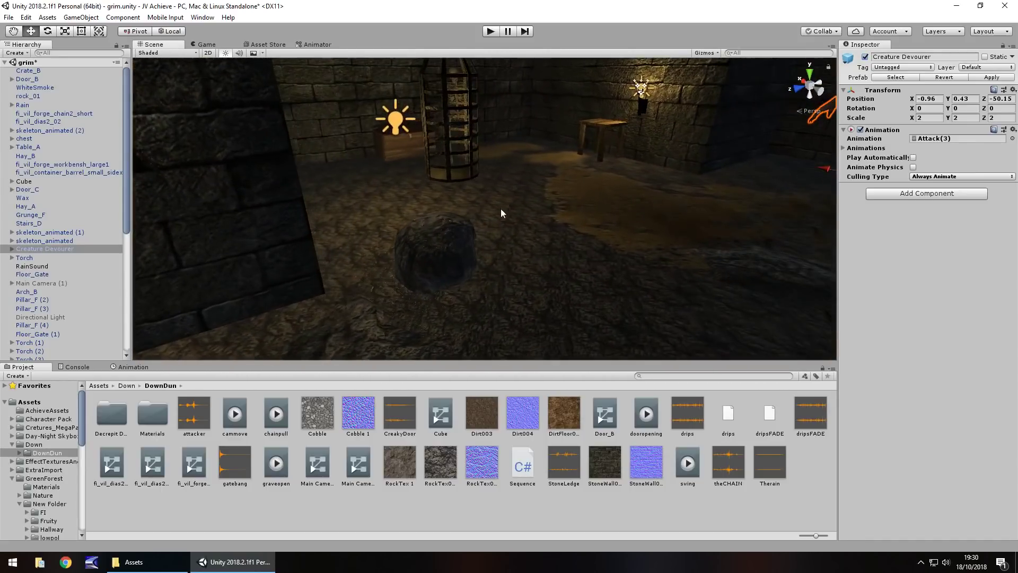
pyautogui.moveTo(474, 220)
pyautogui.mouseDown(button='right')
pyautogui.moveTo(461, 202)
pyautogui.moveTo(276, 209)
pyautogui.moveTo(460, 205)
pyautogui.mouseUp(button='right')
pyautogui.keyDown('alt'); pyautogui.moveTo(460, 206); pyautogui.dragTo(619, 211); pyautogui.keyUp('alt')
pyautogui.scroll(-5, 618, 211)
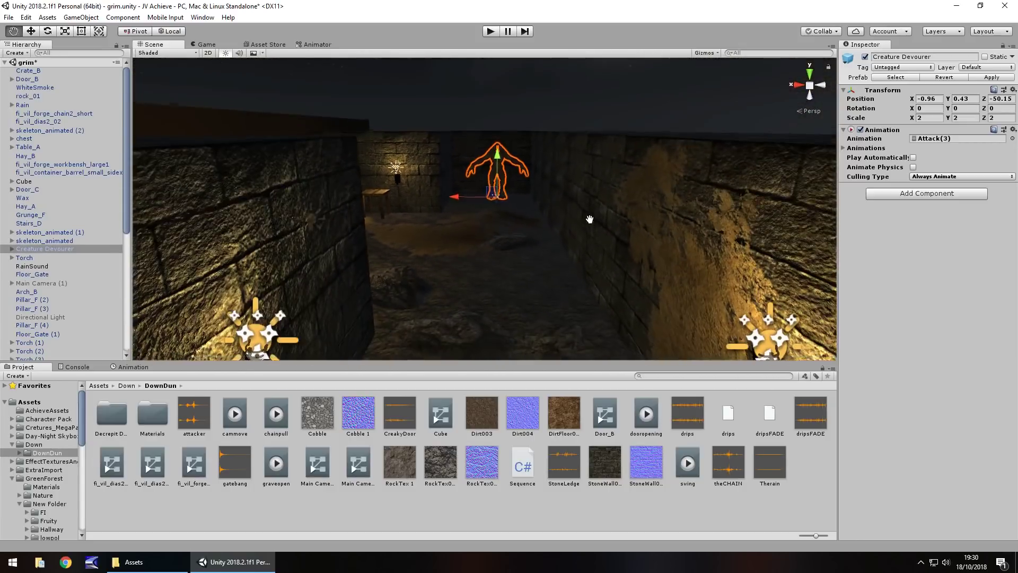
pyautogui.moveTo(588, 221); pyautogui.dragTo(535, 8, button='middle')
pyautogui.scroll(-4, 484, 305)
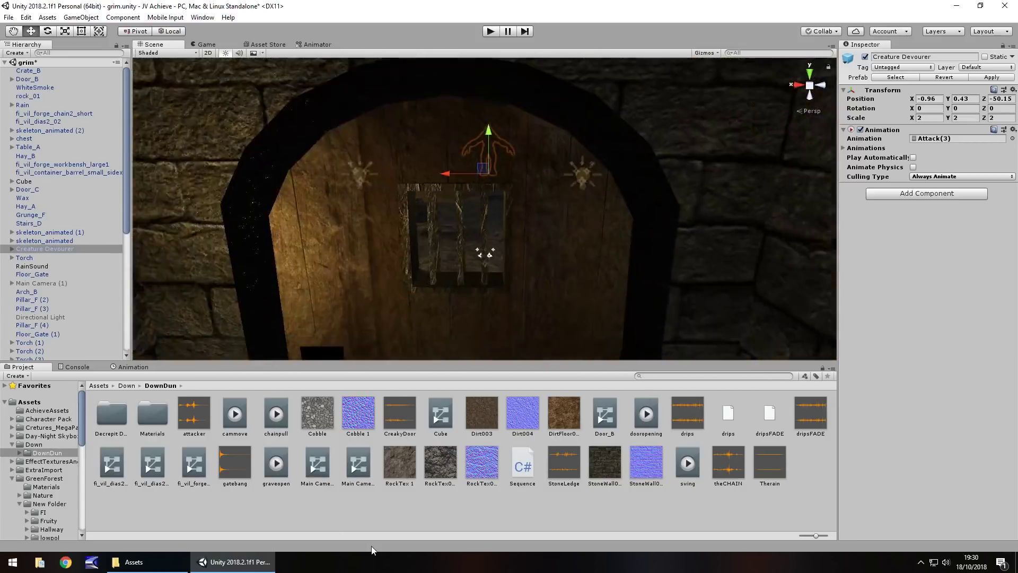
pyautogui.scroll(-5, 492, 256)
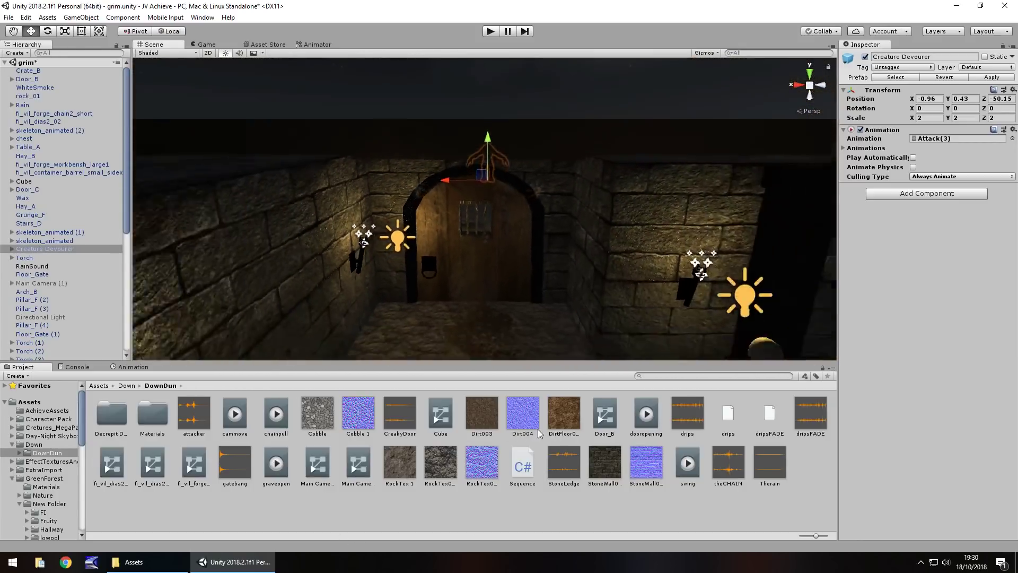
pyautogui.moveTo(576, 284); pyautogui.dragTo(564, 132, button='middle')
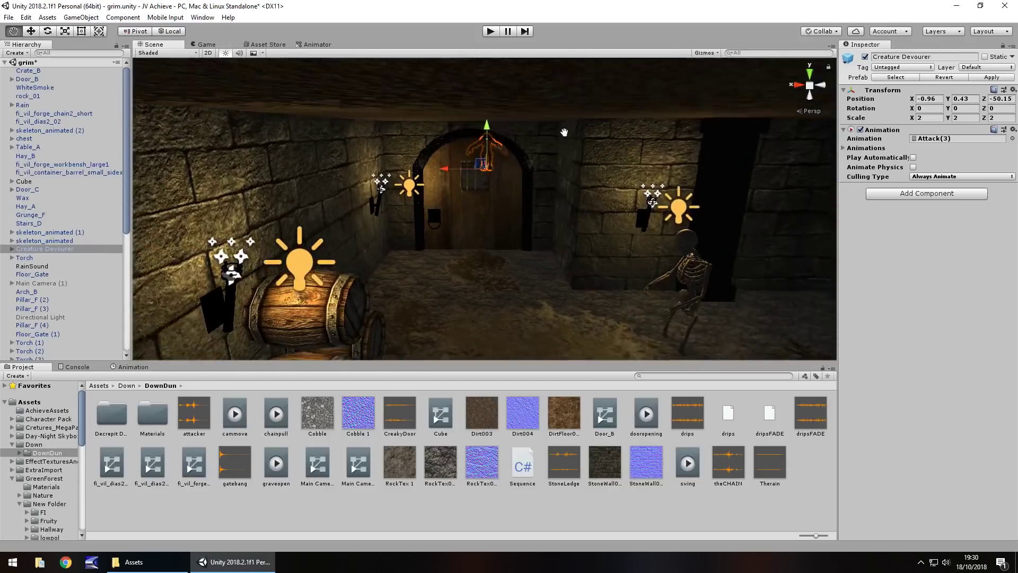
pyautogui.scroll(-10, 564, 132)
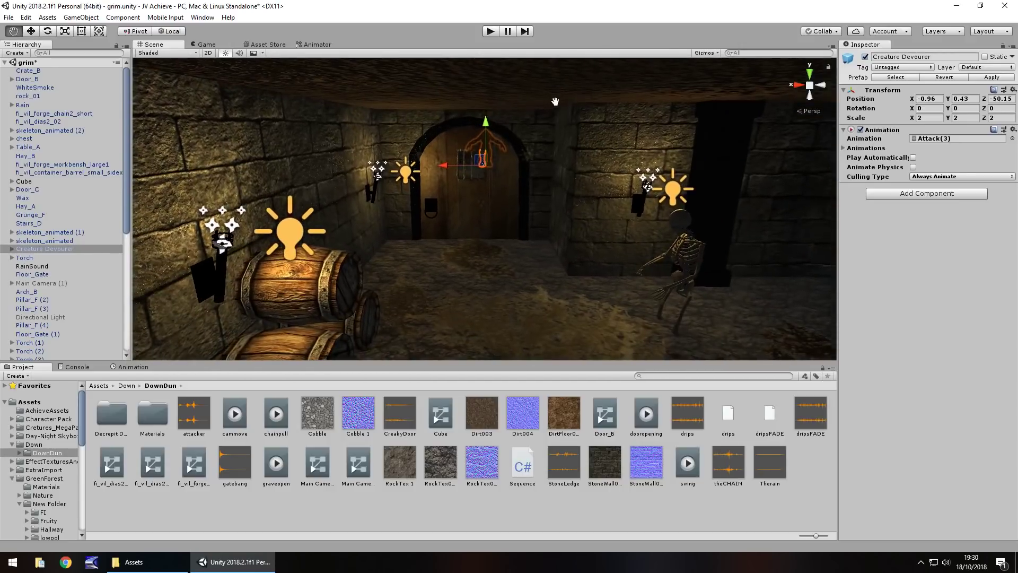
pyautogui.press('w')
pyautogui.moveTo(597, 110); pyautogui.dragTo(599, 289, button='right')
pyautogui.scroll(-6, 591, 294)
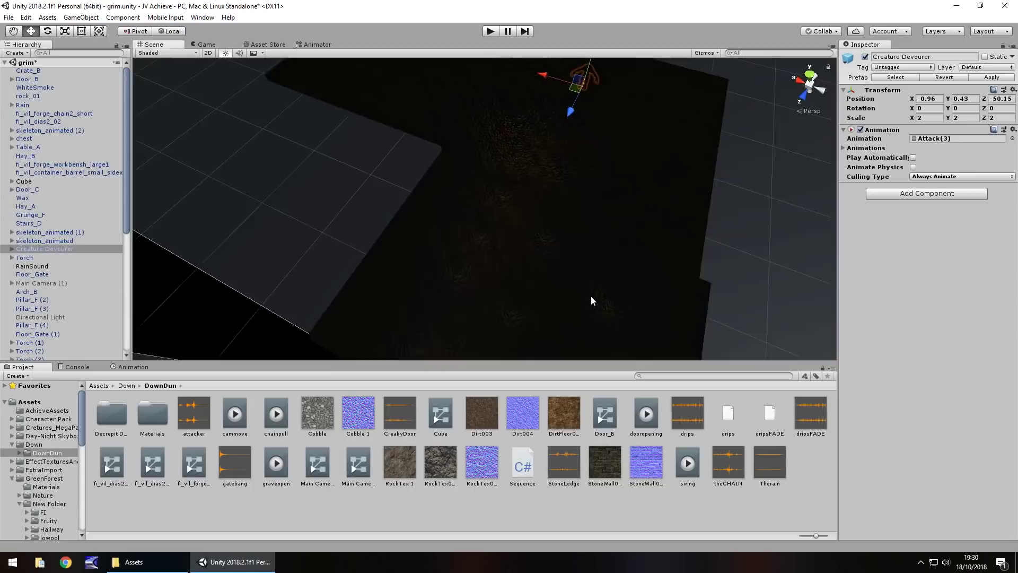
pyautogui.moveTo(591, 297); pyautogui.dragTo(512, 566, button='middle')
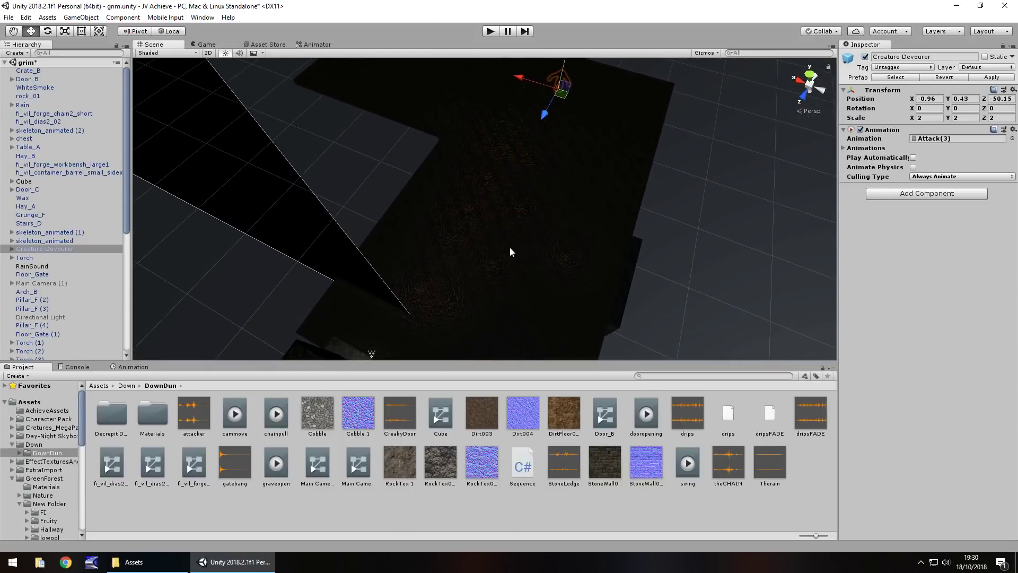
pyautogui.scroll(2, 536, 275)
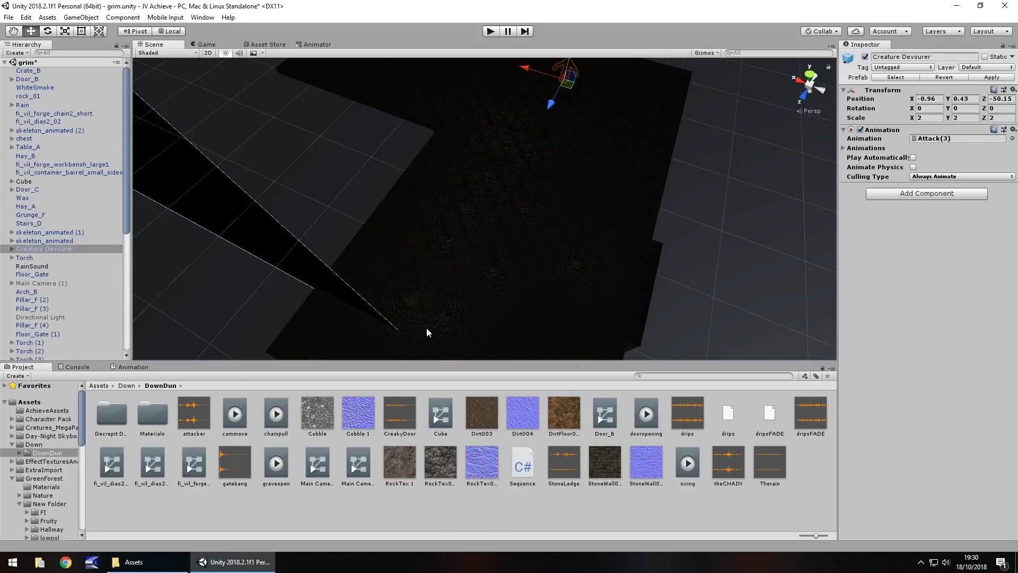
# Step: Frame the Creature Devourer and examine the rooms leading to it, including the barrels, skeleton and barred cell
pyautogui.doubleClick(82, 249)
pyautogui.moveTo(515, 224); pyautogui.dragTo(567, 414, button='right')
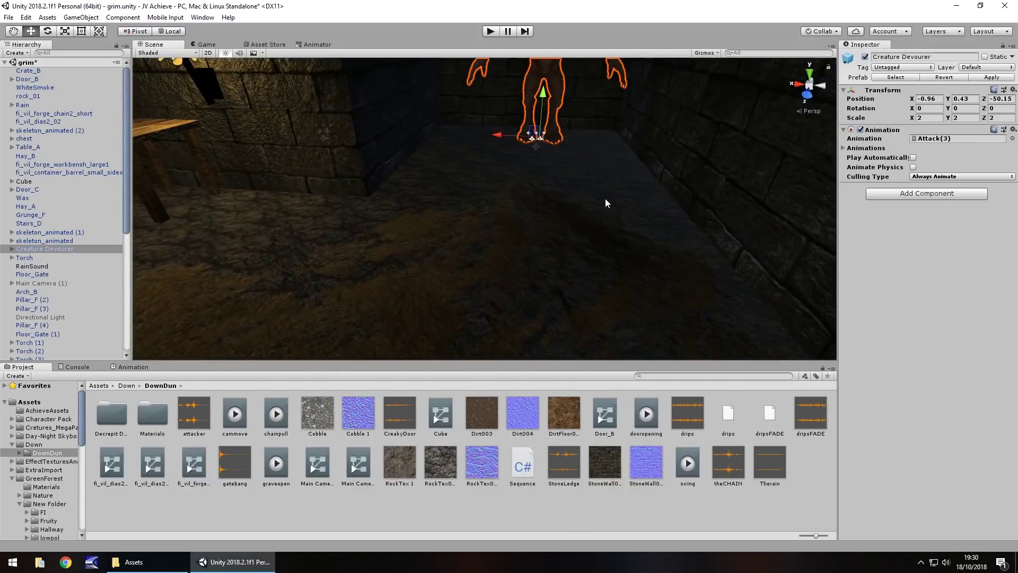
pyautogui.press('s')
pyautogui.moveTo(579, 250); pyautogui.dragTo(578, 218, button='right')
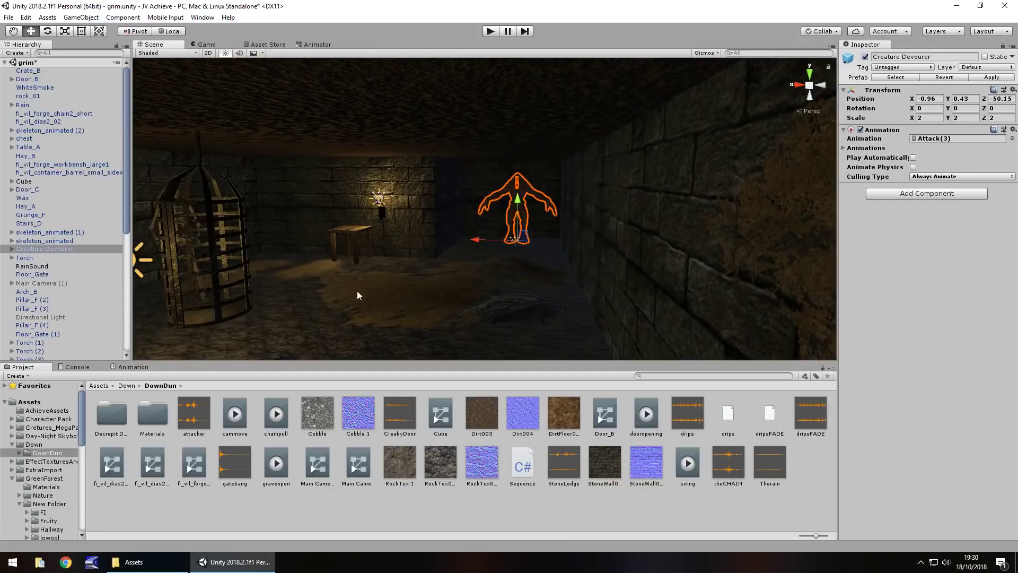
pyautogui.moveTo(357, 291); pyautogui.dragTo(602, 273, button='right')
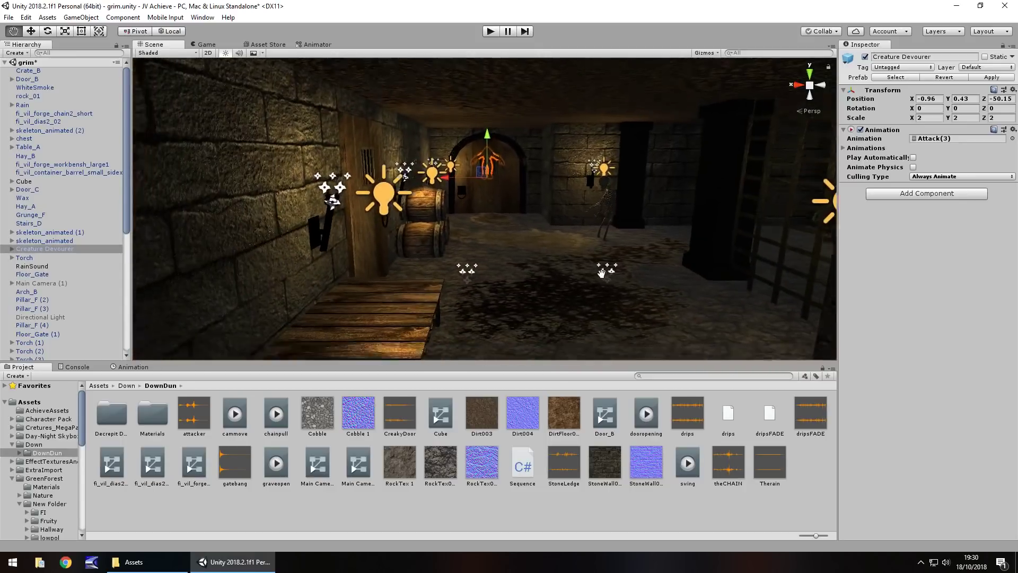
pyautogui.moveTo(601, 273)
pyautogui.mouseDown(button='middle')
pyautogui.moveTo(595, 248)
pyautogui.moveTo(602, 259)
pyautogui.mouseUp(button='middle')
pyautogui.scroll(5, 519, 292)
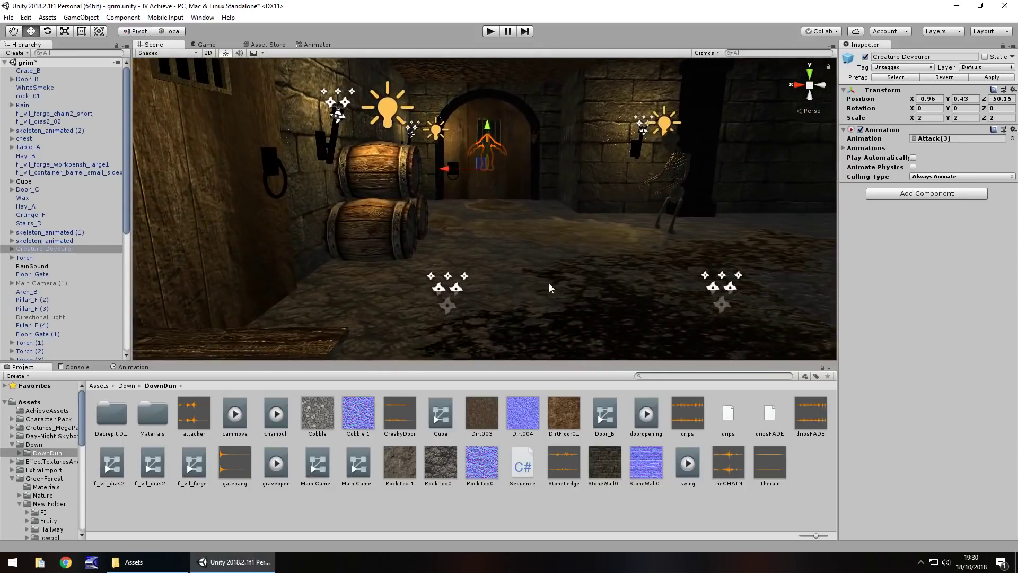
pyautogui.moveTo(548, 284); pyautogui.dragTo(809, 267, button='right')
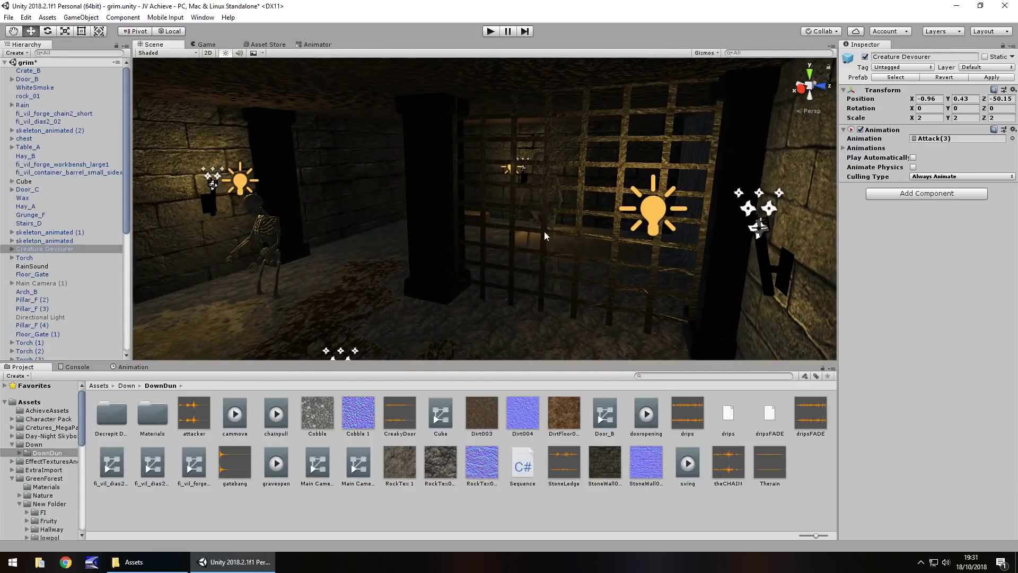
pyautogui.moveTo(578, 231); pyautogui.dragTo(422, 266, button='right')
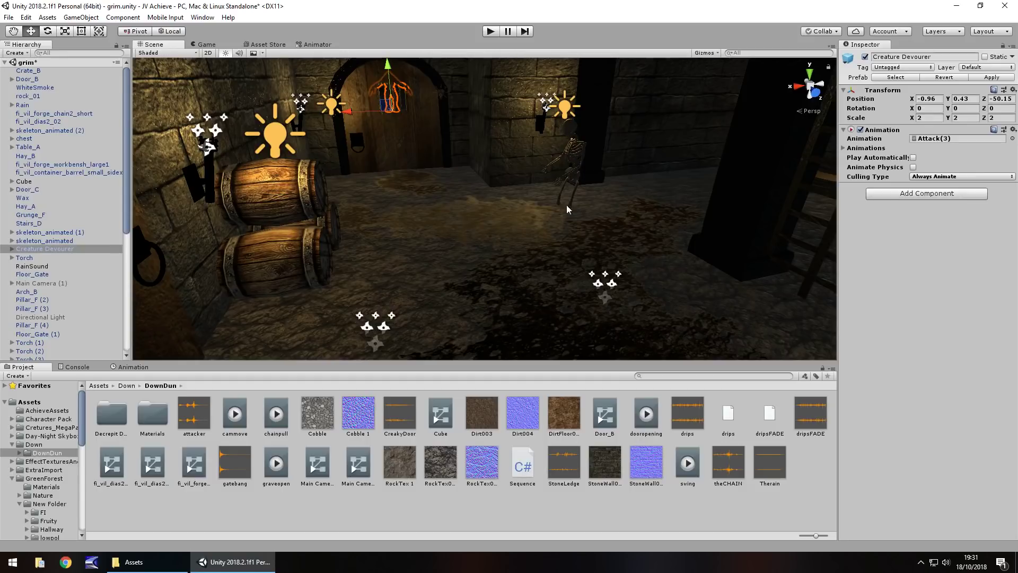
# Step: Examine the cobbled entrance area with its stone pillars, iron gates and chain
pyautogui.keyDown('alt'); pyautogui.moveTo(568, 211); pyautogui.dragTo(551, 232); pyautogui.keyUp('alt')
pyautogui.moveTo(551, 232); pyautogui.dragTo(498, 214, button='right')
pyautogui.scroll(-10, 513, 239)
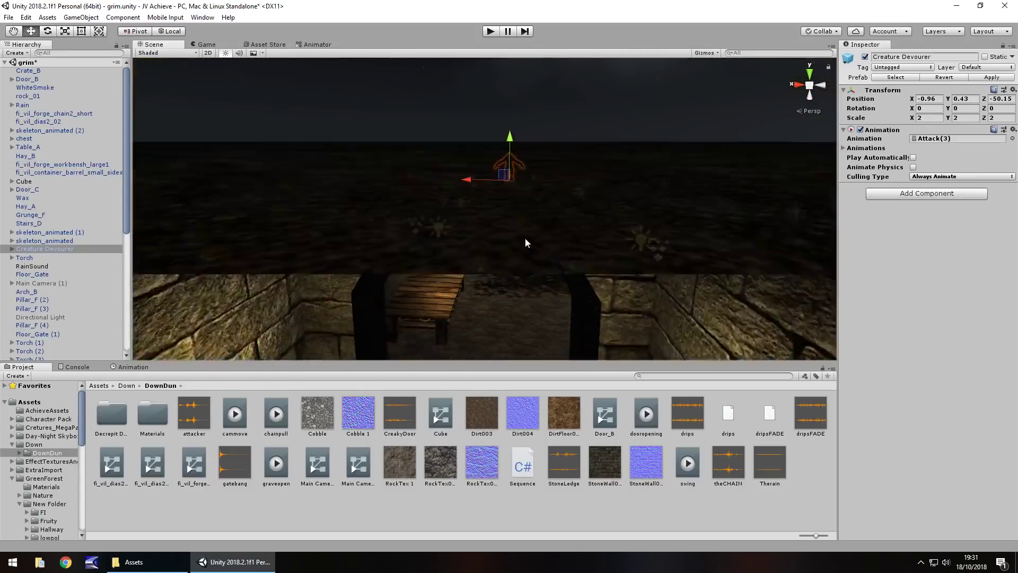
pyautogui.scroll(-8, 509, 276)
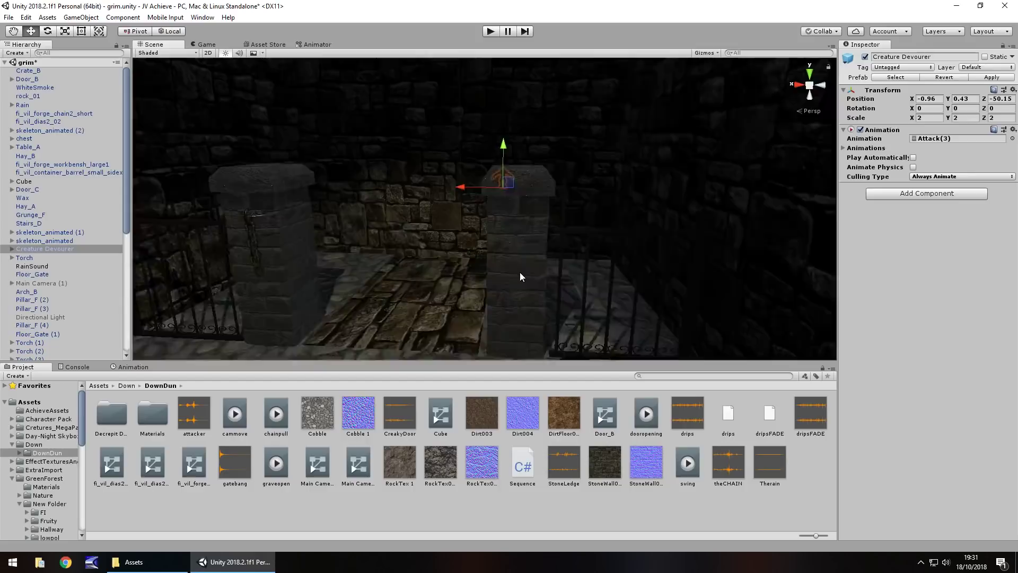
pyautogui.scroll(-5, 521, 277)
pyautogui.moveTo(595, 229); pyautogui.dragTo(550, 247, button='right')
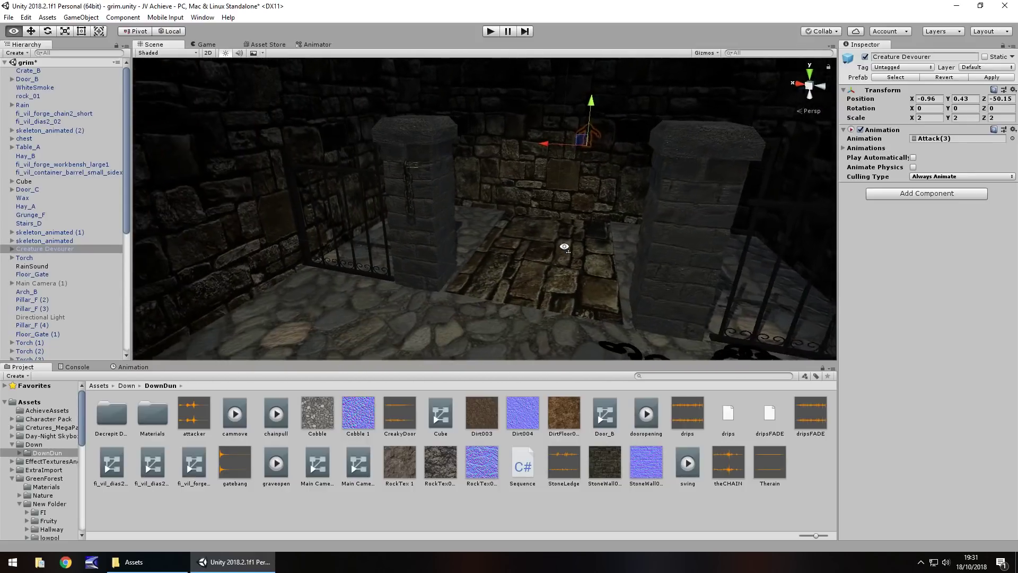
pyautogui.keyDown('alt'); pyautogui.moveTo(549, 247); pyautogui.dragTo(524, 267); pyautogui.keyUp('alt')
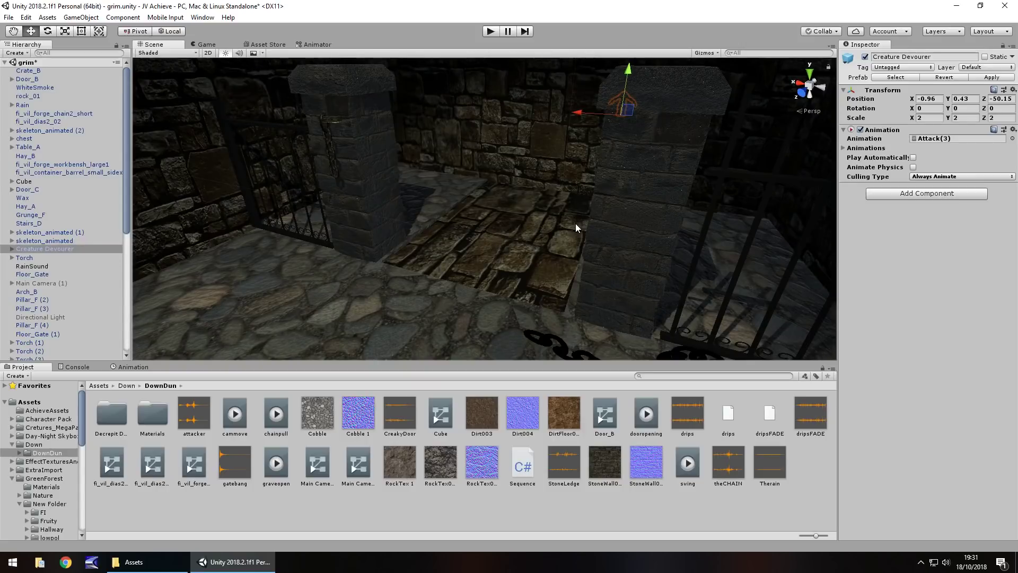
pyautogui.moveTo(561, 225)
pyautogui.keyDown('alt'); pyautogui.mouseDown()
pyautogui.moveTo(529, 246)
pyautogui.moveTo(550, 238)
pyautogui.mouseUp(); pyautogui.keyUp('alt')
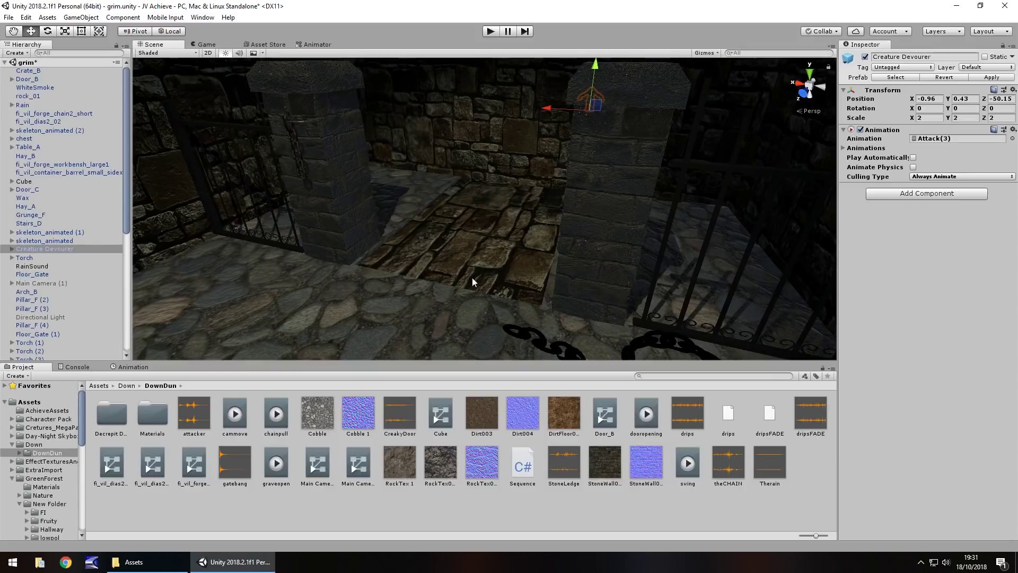
# Step: Examine the main dungeon room beyond the entrance, around the wooden table, stained floor and wall torches
pyautogui.moveTo(472, 278); pyautogui.dragTo(498, 276, button='right')
pyautogui.scroll(8, 498, 281)
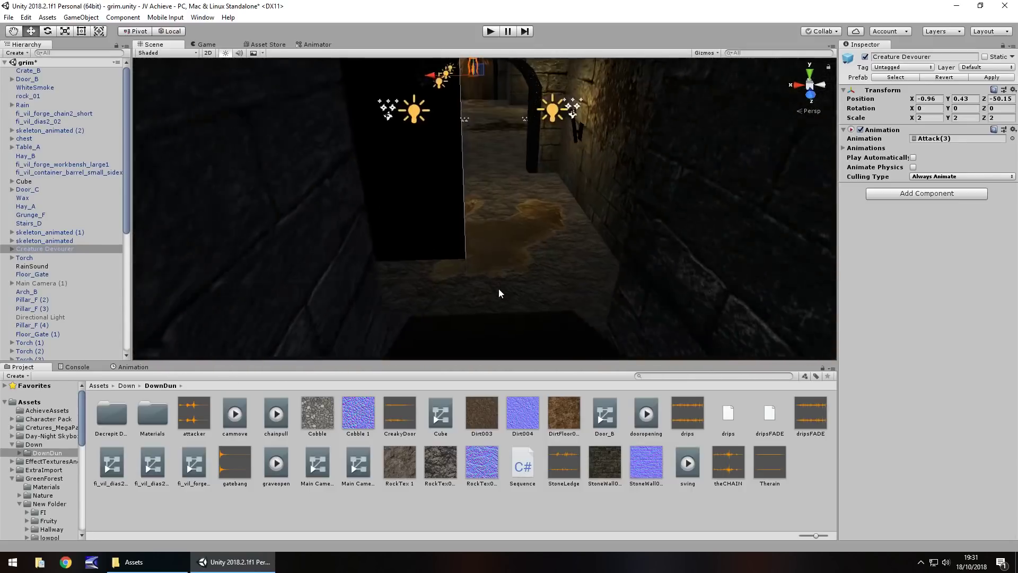
pyautogui.scroll(8, 488, 268)
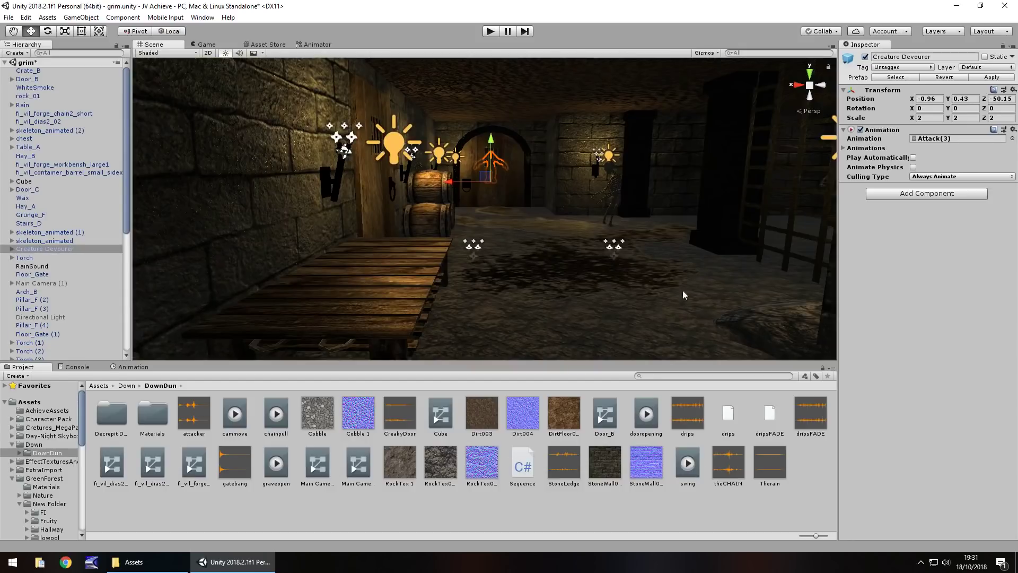
pyautogui.moveTo(507, 265); pyautogui.dragTo(690, 268, button='right')
pyautogui.moveTo(580, 272); pyautogui.dragTo(482, 270, button='right')
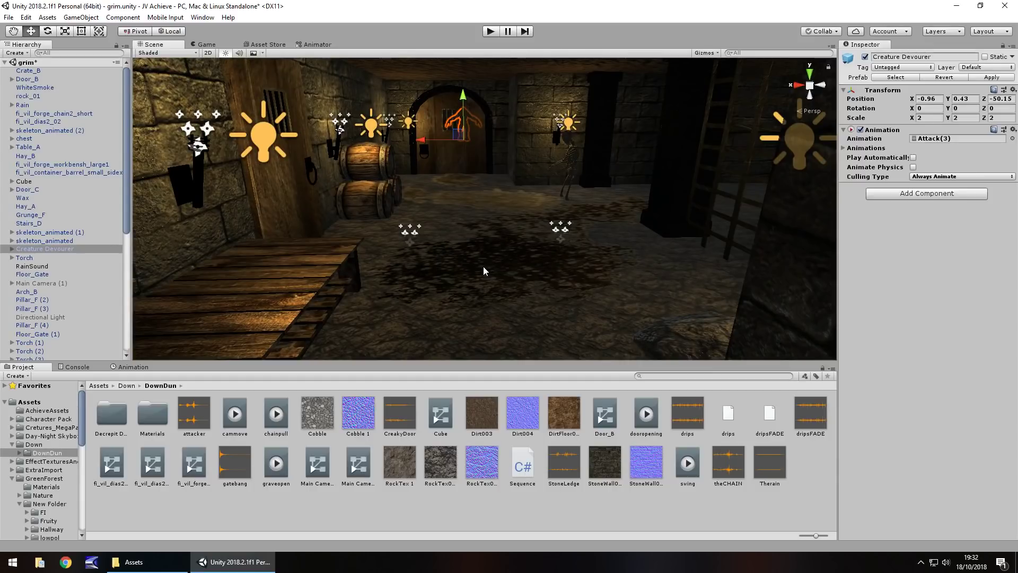
pyautogui.moveTo(552, 301)
pyautogui.mouseDown(button='right')
pyautogui.moveTo(520, 270)
pyautogui.moveTo(542, 299)
pyautogui.mouseUp(button='right')
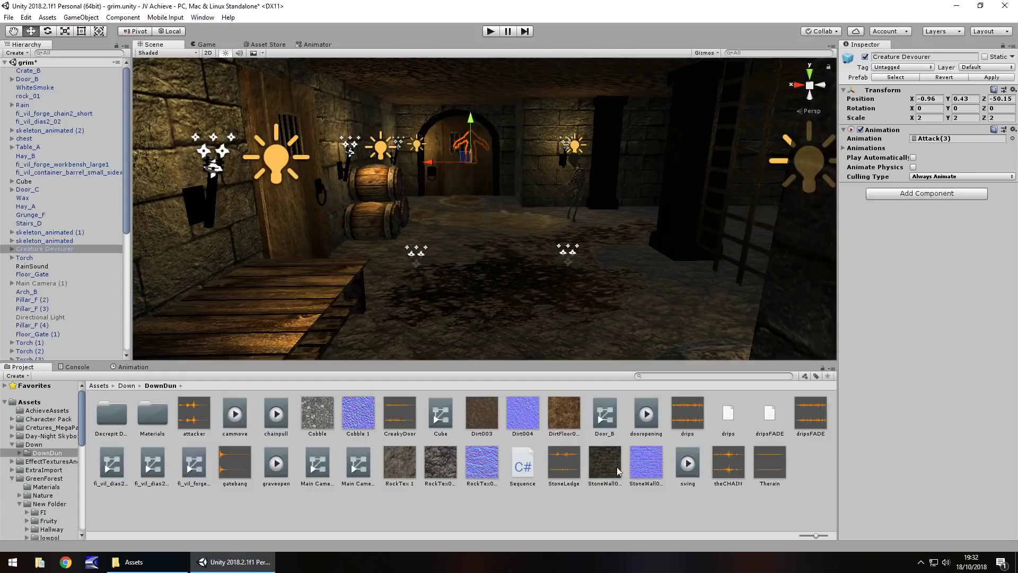
# Step: Select the Decrepit Dungeon LITE asset folder and review the dungeon room back to its entrance archway
pyautogui.click(112, 416)
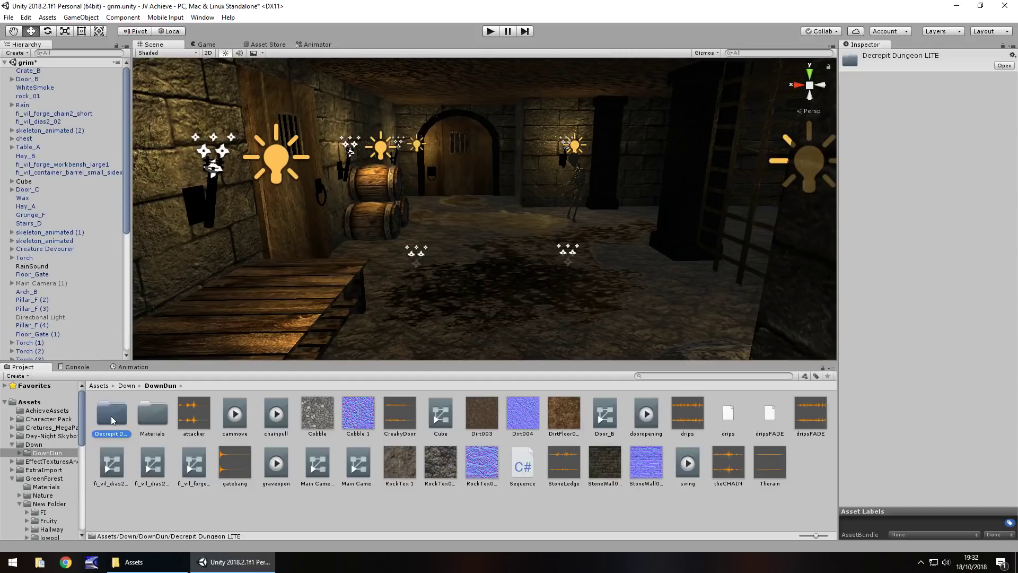
pyautogui.moveTo(448, 225)
pyautogui.mouseDown(button='right')
pyautogui.moveTo(476, 227)
pyautogui.moveTo(462, 238)
pyautogui.mouseUp(button='right')
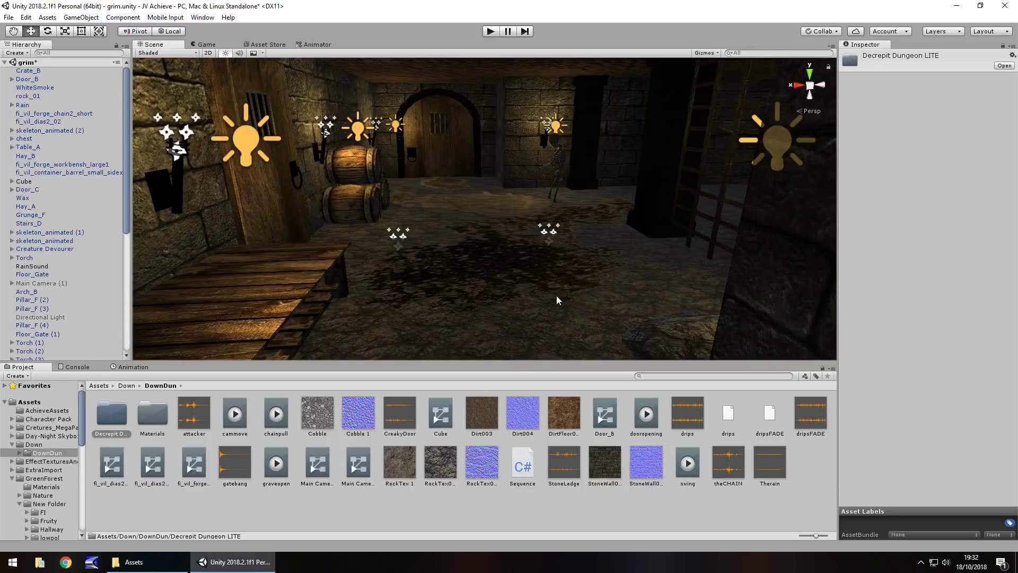
pyautogui.moveTo(532, 306)
pyautogui.mouseDown(button='right')
pyautogui.moveTo(493, 302)
pyautogui.moveTo(521, 308)
pyautogui.mouseUp(button='right')
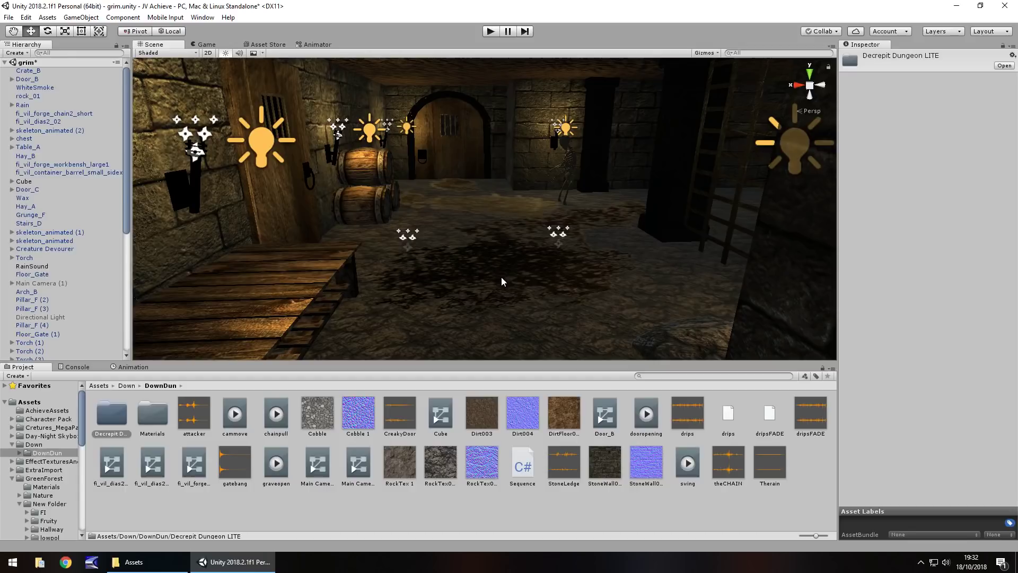
pyautogui.moveTo(502, 277); pyautogui.dragTo(504, 268, button='middle')
pyautogui.scroll(-4, 497, 274)
pyautogui.scroll(-10, 503, 231)
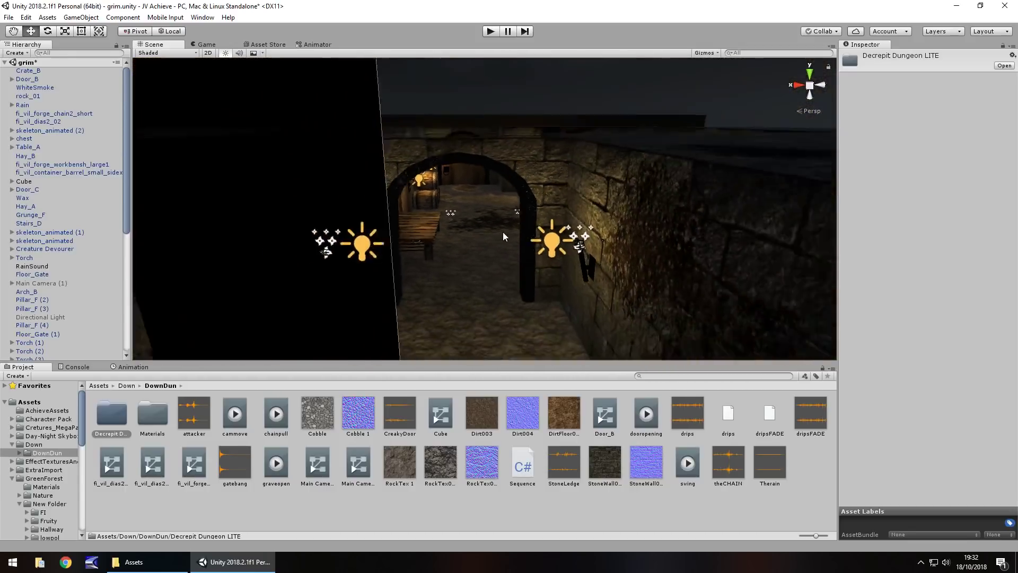
# Step: Examine the entrance archway, its flanking wall torches and the dungeon room visible through it
pyautogui.moveTo(516, 234); pyautogui.dragTo(519, 216, button='middle')
pyautogui.scroll(-2, 520, 235)
pyautogui.moveTo(520, 216); pyautogui.dragTo(489, 250, button='right')
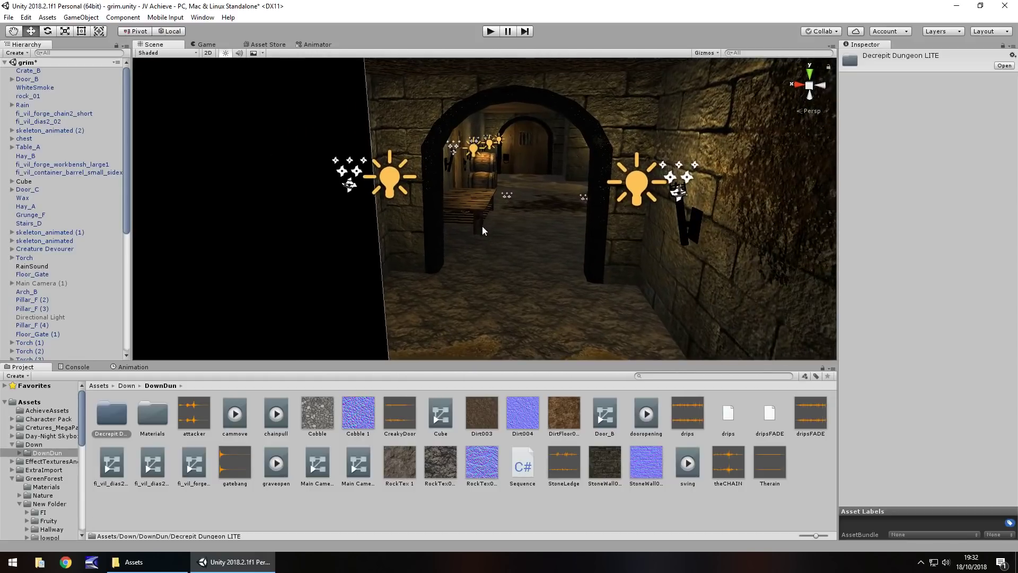
pyautogui.moveTo(482, 227); pyautogui.dragTo(558, 228, button='right')
pyautogui.moveTo(468, 225); pyautogui.dragTo(550, 235, button='middle')
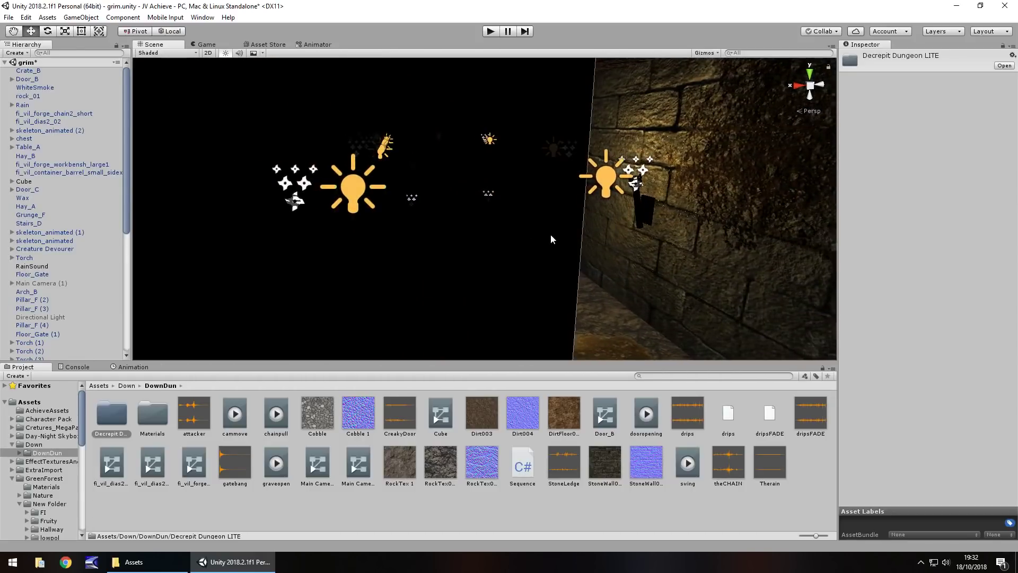
pyautogui.moveTo(550, 239); pyautogui.dragTo(568, 121, button='right')
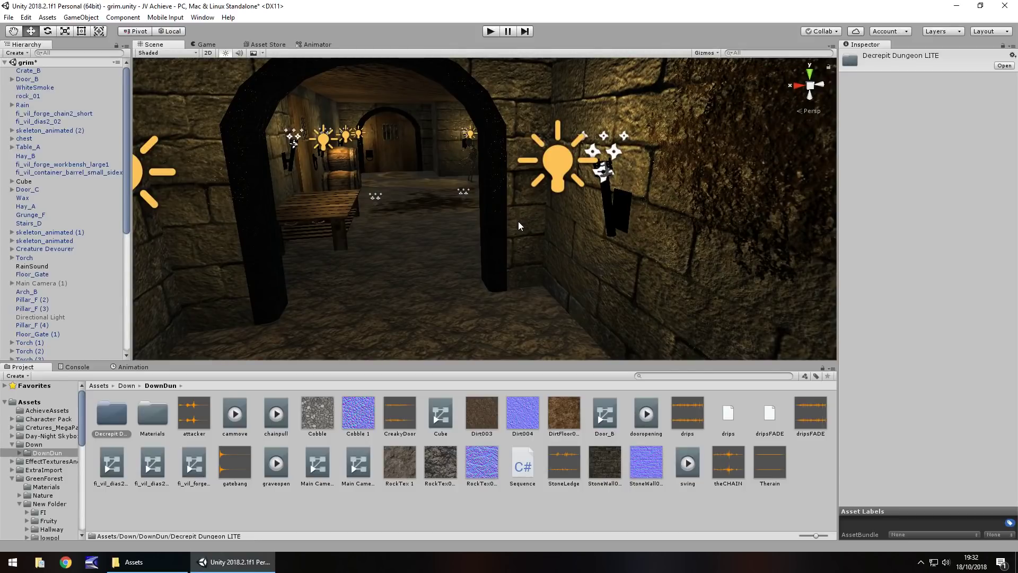
pyautogui.moveTo(518, 221); pyautogui.dragTo(340, 96, button='right')
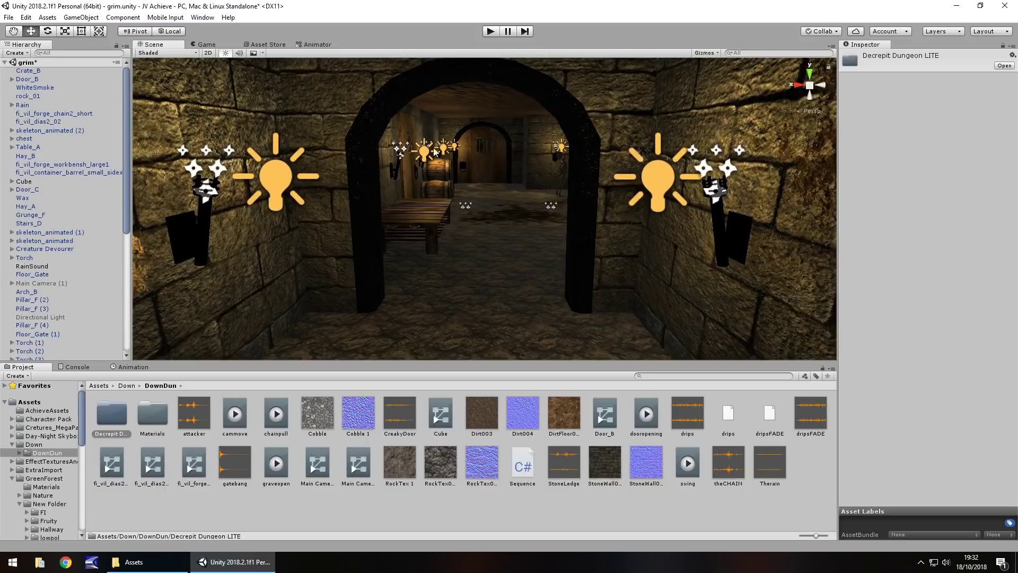
# Step: Examine the outside entrance area from above, around the two brick pillars, iron fences and cobbled path
pyautogui.scroll(-12, 489, 231)
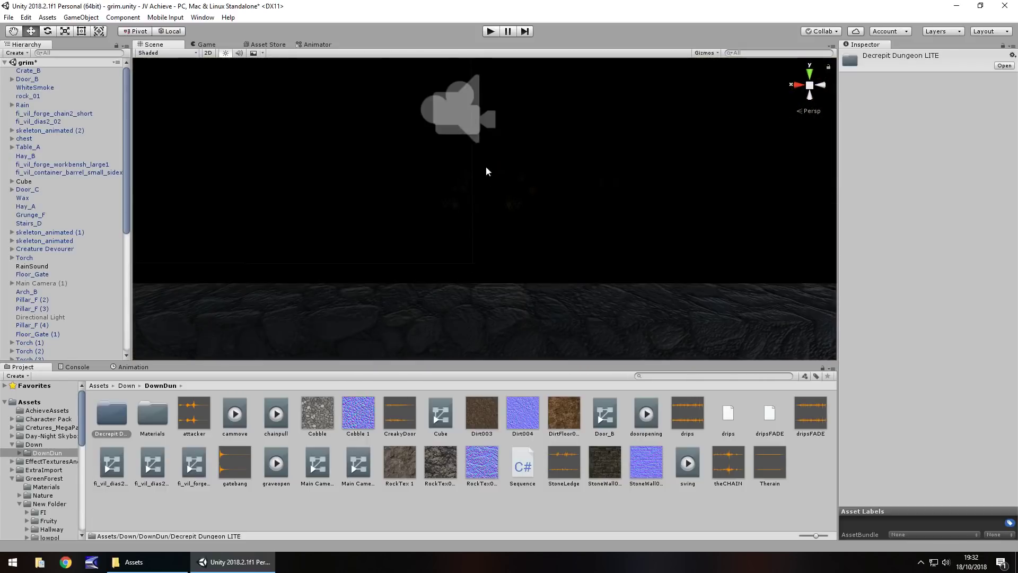
pyautogui.moveTo(487, 172); pyautogui.dragTo(418, 182, button='right')
pyautogui.scroll(-8, 538, 182)
pyautogui.keyDown('alt'); pyautogui.moveTo(538, 183); pyautogui.dragTo(515, 295); pyautogui.keyUp('alt')
pyautogui.scroll(4, 524, 263)
pyautogui.moveTo(524, 266); pyautogui.dragTo(692, 263, button='right')
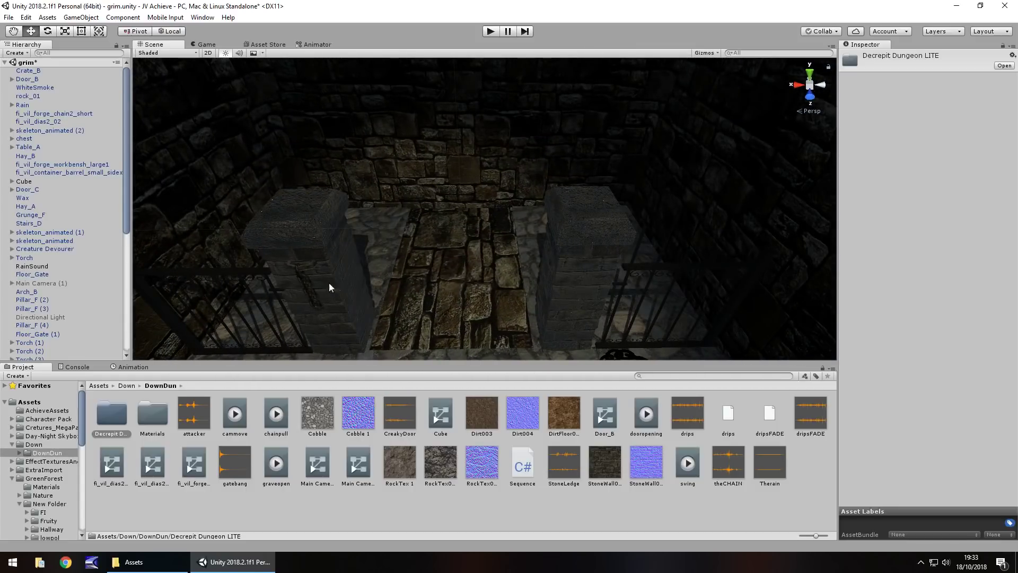
# Step: Select the brick_column_1 (1) pillar and inspect the cubes grouped under FloorWall, leaving that group collapsed
pyautogui.click(570, 264)
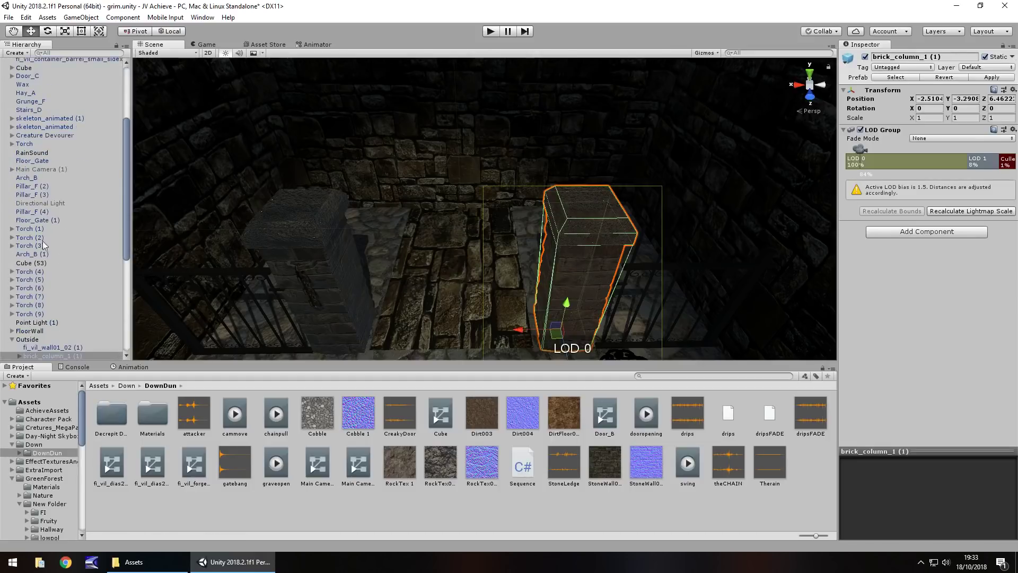
pyautogui.scroll(5, 45, 246)
pyautogui.scroll(-12, 41, 145)
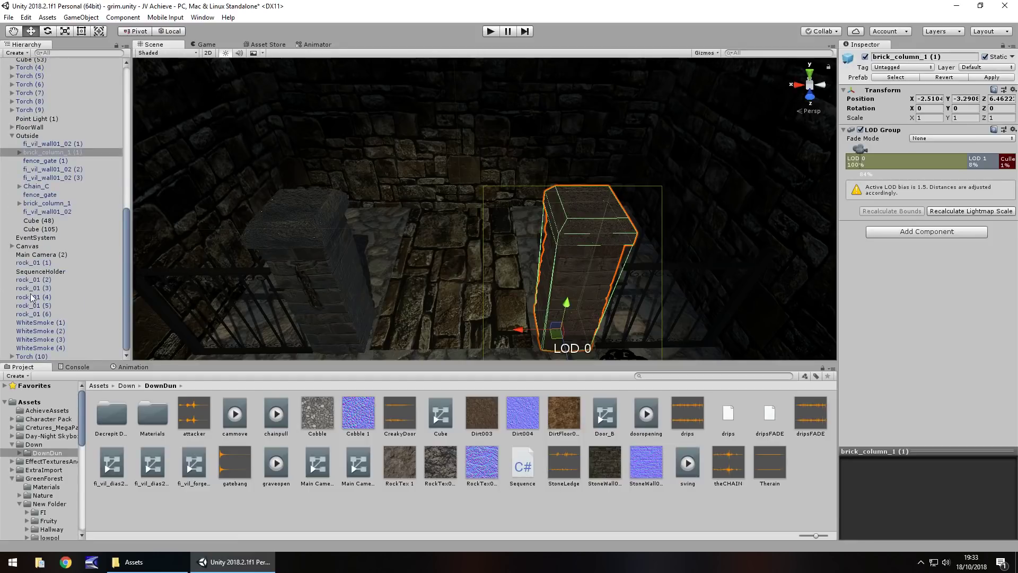
pyautogui.click(12, 128)
pyautogui.scroll(2, 42, 167)
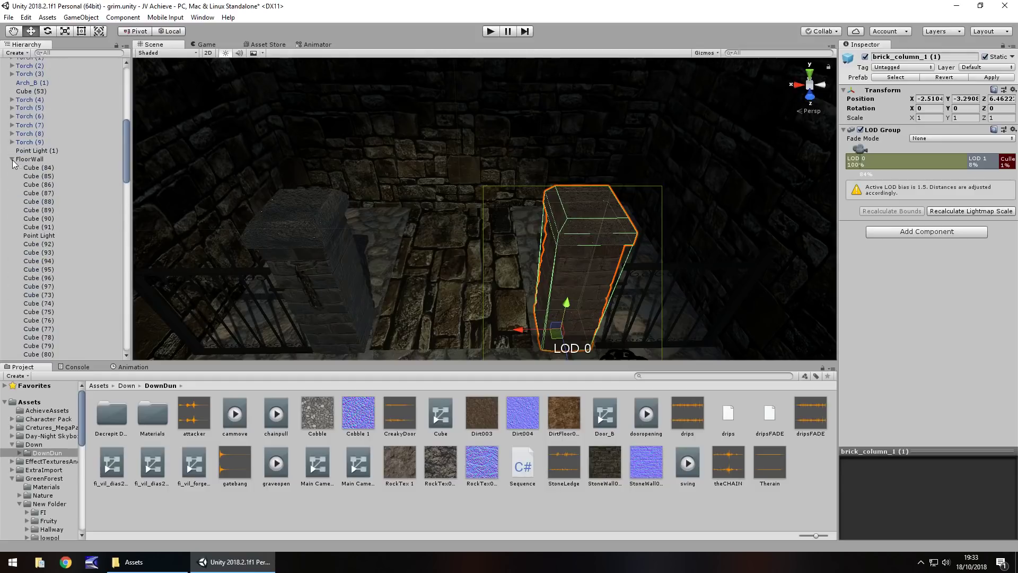
pyautogui.click(11, 159)
# Step: Select the fi_vil_wall01_02 (1) wall behind the pillars, then play the scene's cutscene and stop it
pyautogui.moveTo(438, 278); pyautogui.dragTo(412, 215, button='right')
pyautogui.click(412, 214)
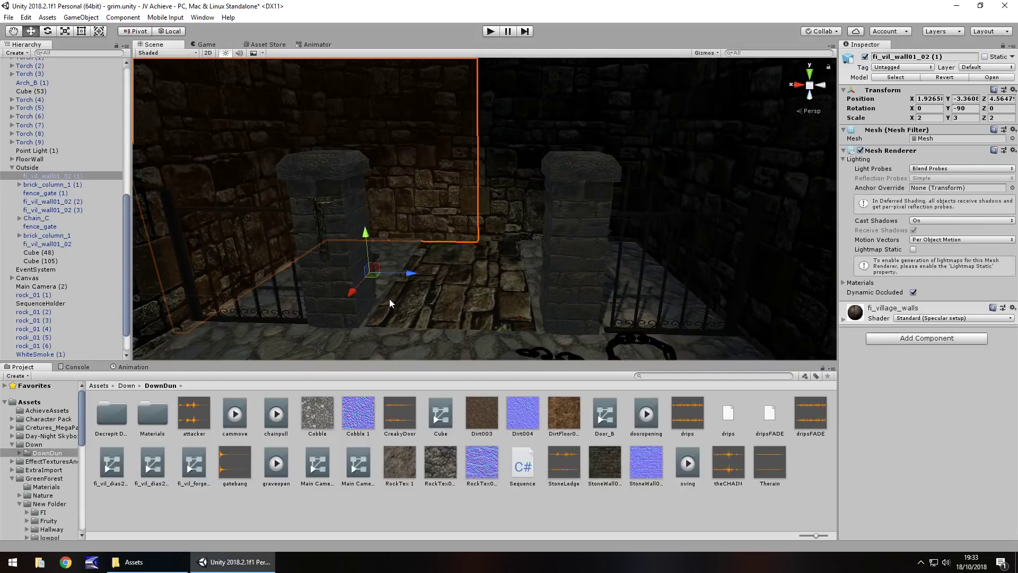
pyautogui.moveTo(389, 298); pyautogui.dragTo(487, 82, button='right')
pyautogui.click(490, 34)
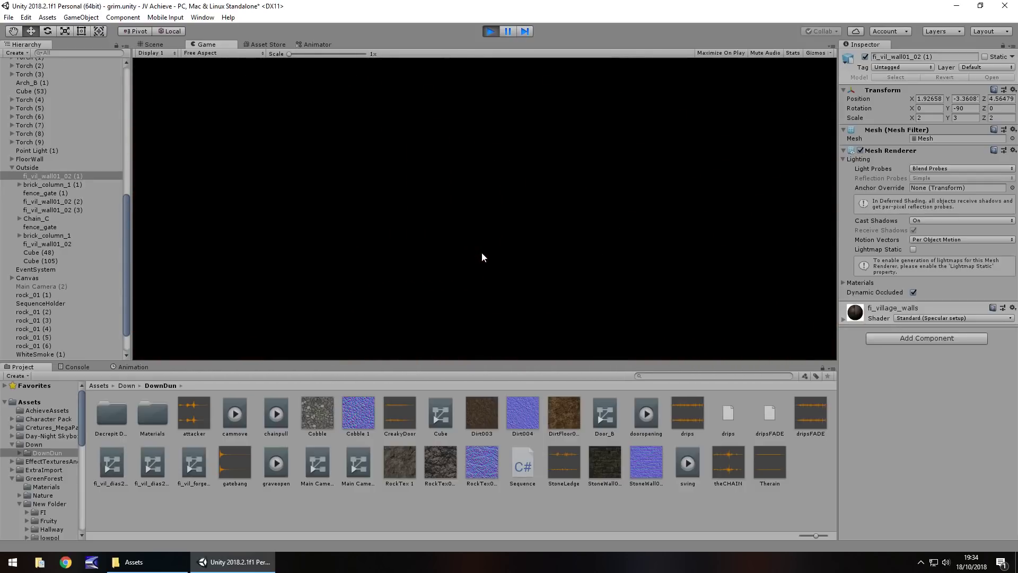
pyautogui.click(489, 32)
# Step: Examine the main dungeon room from the entrance, including the wooden table, barrels, stained floor and far door
pyautogui.moveTo(494, 230); pyautogui.dragTo(441, 250, button='right')
pyautogui.moveTo(503, 339); pyautogui.dragTo(495, 308, button='right')
pyautogui.moveTo(532, 303); pyautogui.dragTo(527, 268, button='middle')
pyautogui.scroll(4, 535, 285)
pyautogui.scroll(10, 535, 285)
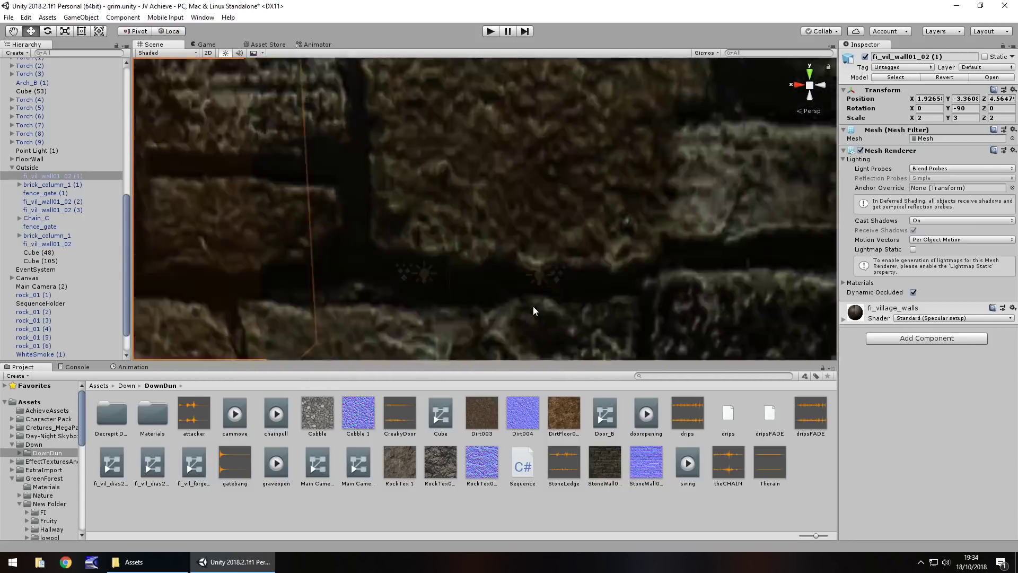
pyautogui.scroll(8, 531, 289)
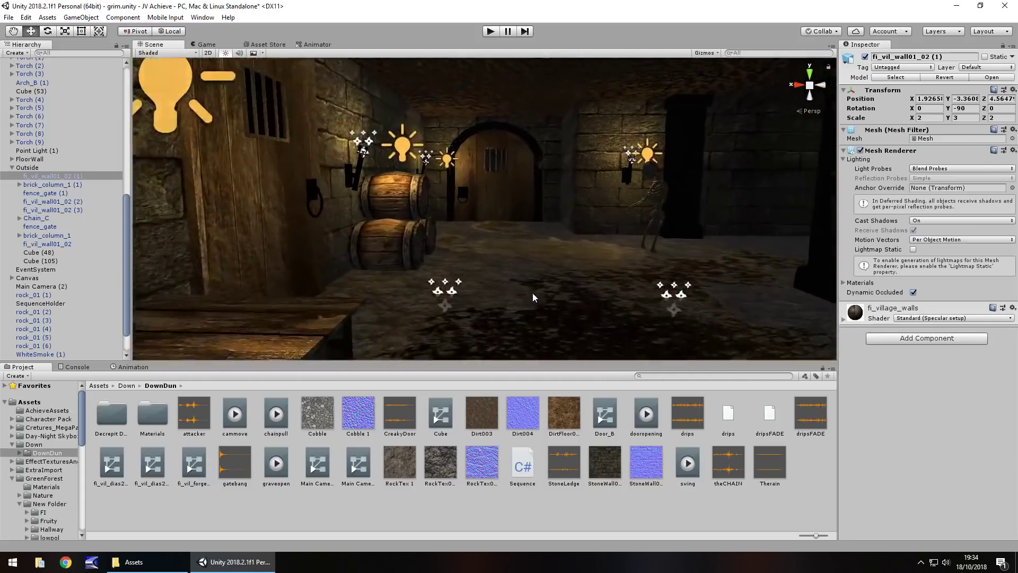
pyautogui.scroll(-6, 551, 276)
pyautogui.moveTo(554, 271); pyautogui.dragTo(528, 265, button='right')
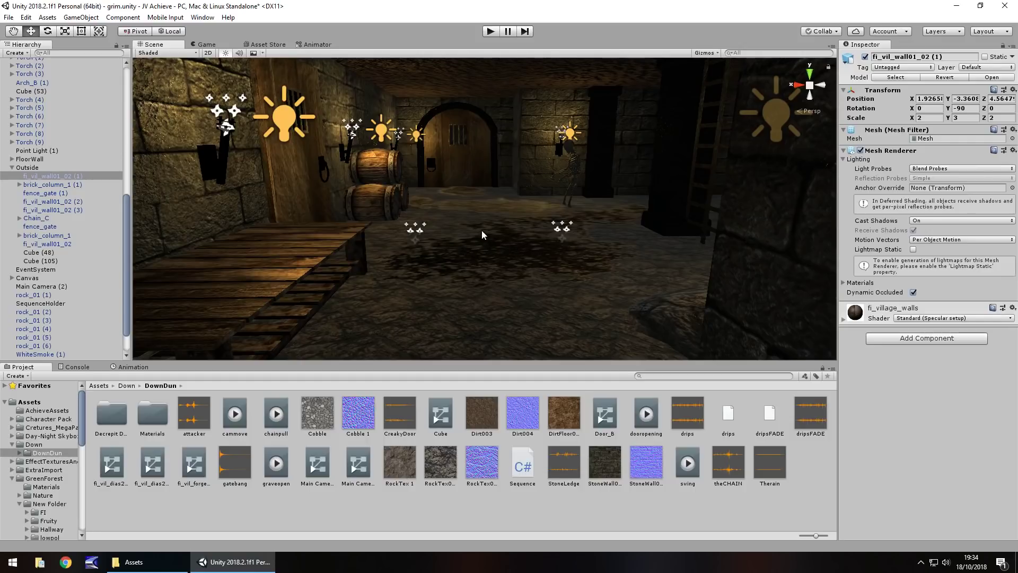
pyautogui.moveTo(458, 243); pyautogui.dragTo(488, 223, button='right')
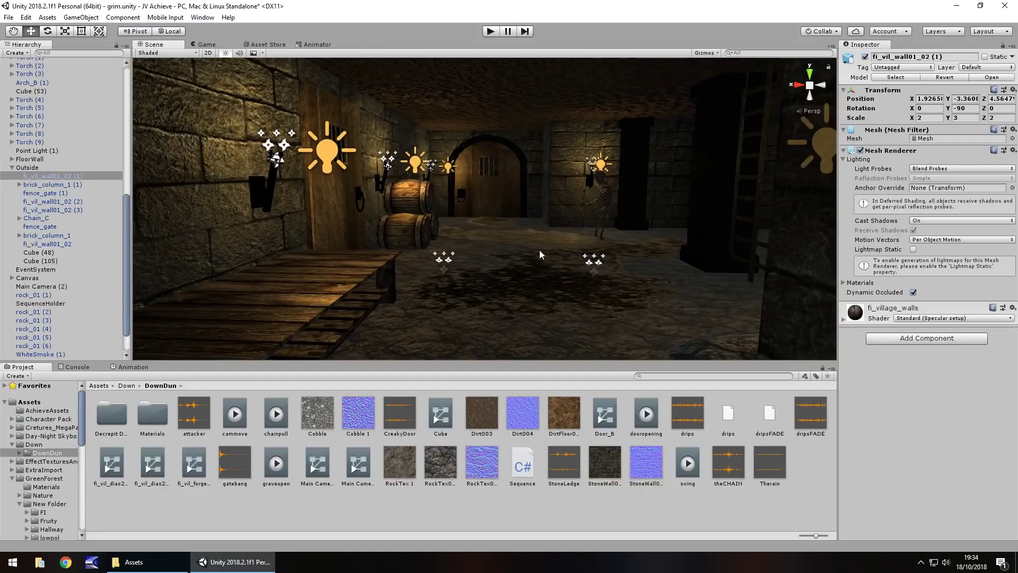
# Step: Open the Sequence script in Visual Studio and review its variables, Start method and StartSeq coroutine
pyautogui.doubleClick(520, 460)
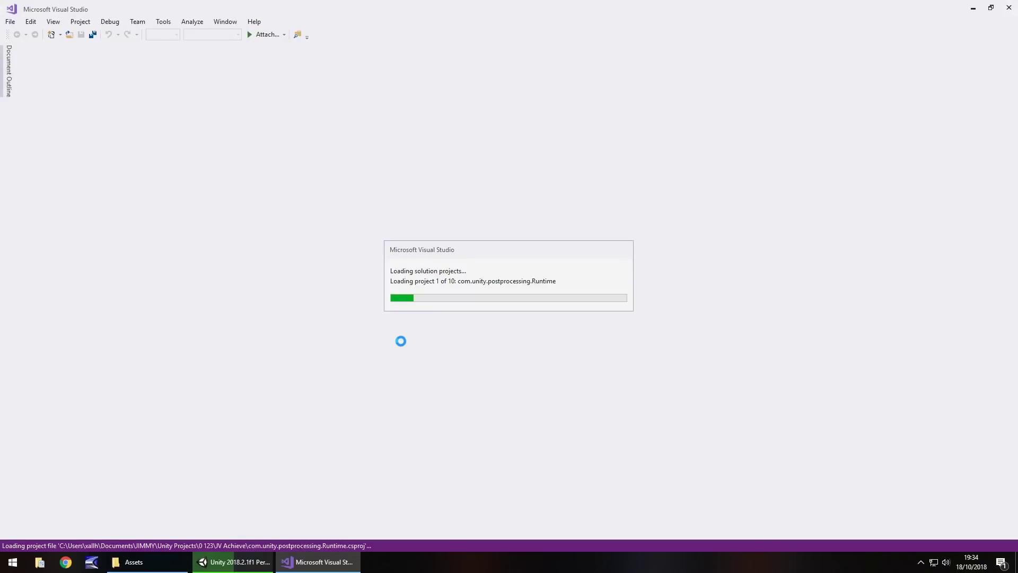
pyautogui.click(257, 558)
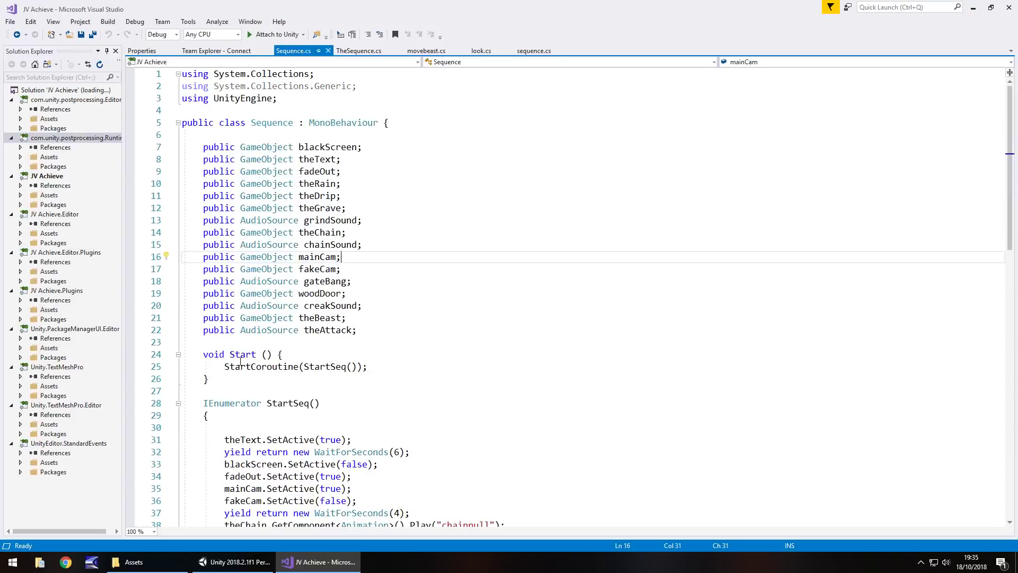
pyautogui.moveTo(234, 368); pyautogui.dragTo(351, 357)
pyautogui.scroll(-9, 346, 328)
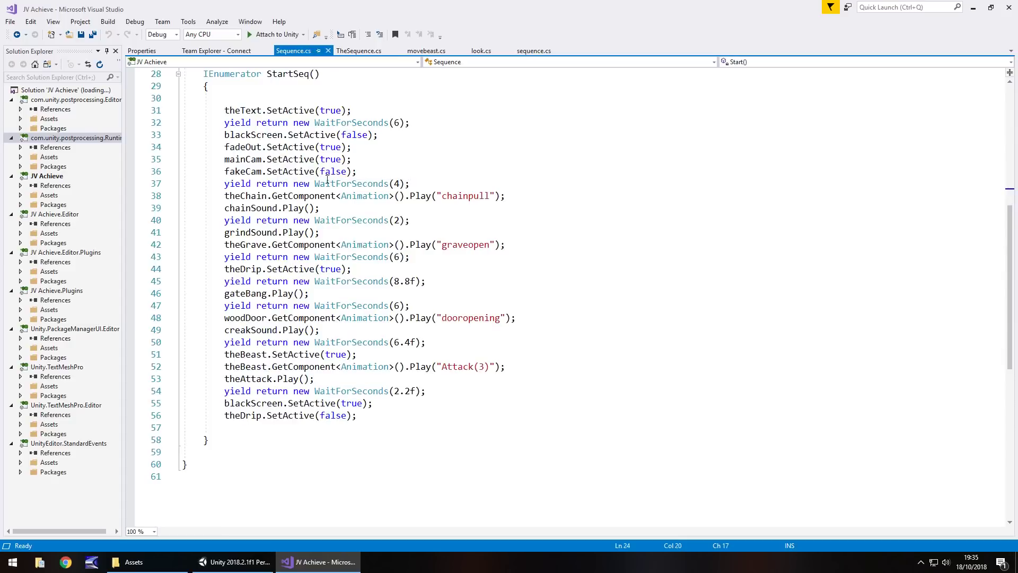
# Step: Read through the StartSeq lines that play the chain and grave animations, activate the drip and time the ending
pyautogui.moveTo(329, 181)
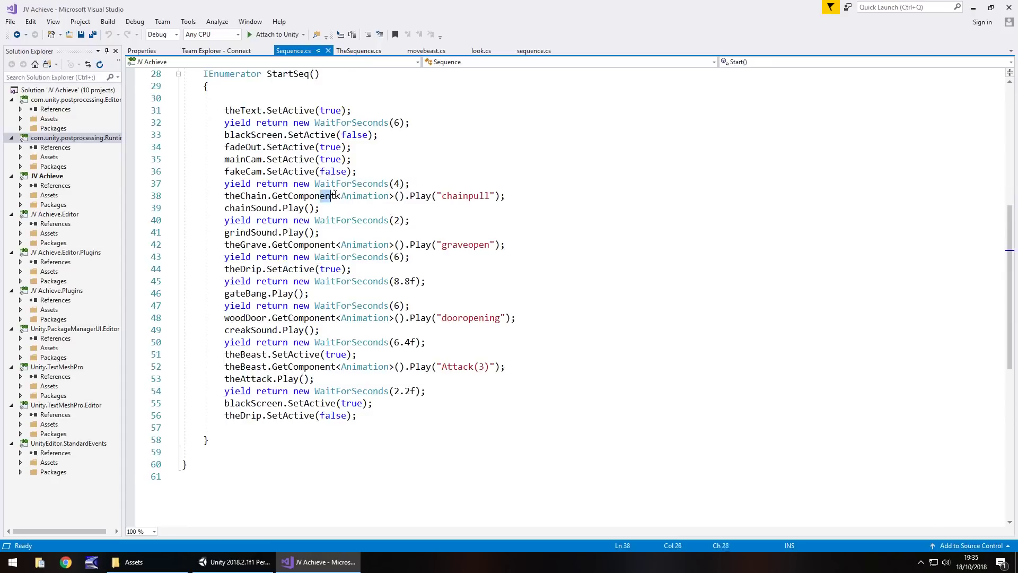
pyautogui.moveTo(330, 196); pyautogui.dragTo(501, 196)
pyautogui.moveTo(400, 245); pyautogui.dragTo(494, 244)
pyautogui.moveTo(261, 269); pyautogui.dragTo(368, 271)
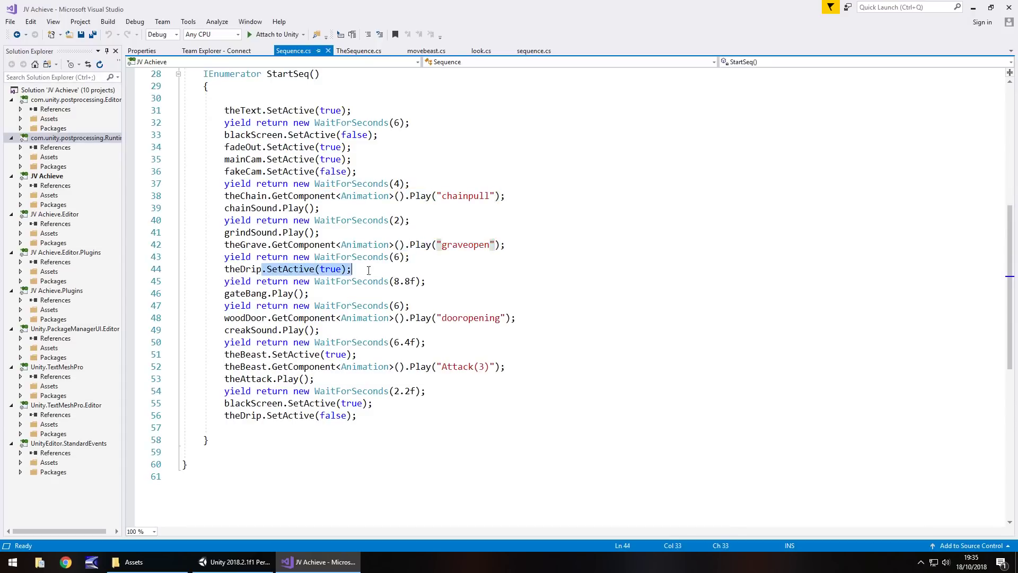
pyautogui.moveTo(275, 391); pyautogui.dragTo(399, 398)
pyautogui.click(446, 411)
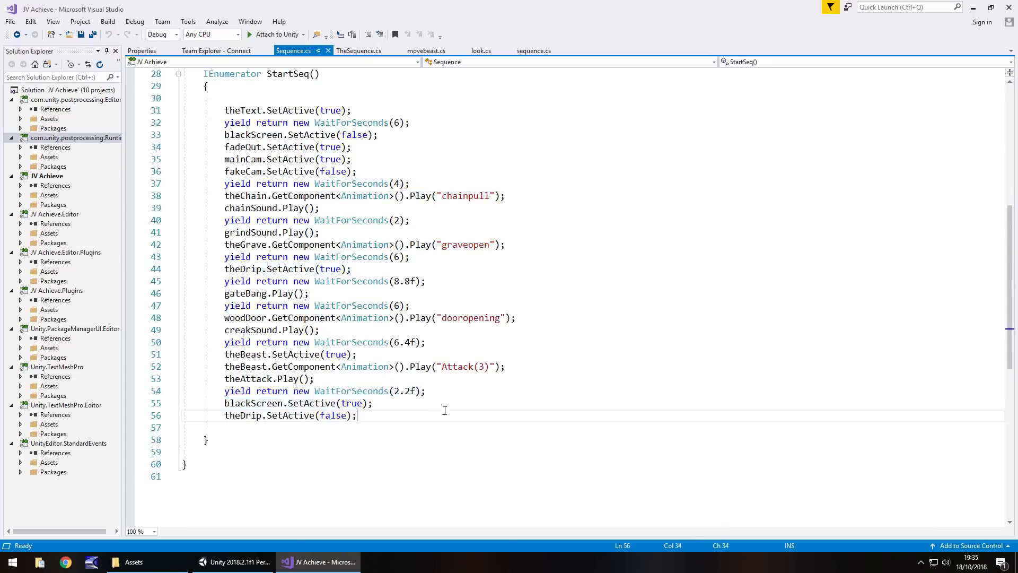
pyautogui.scroll(1, 424, 408)
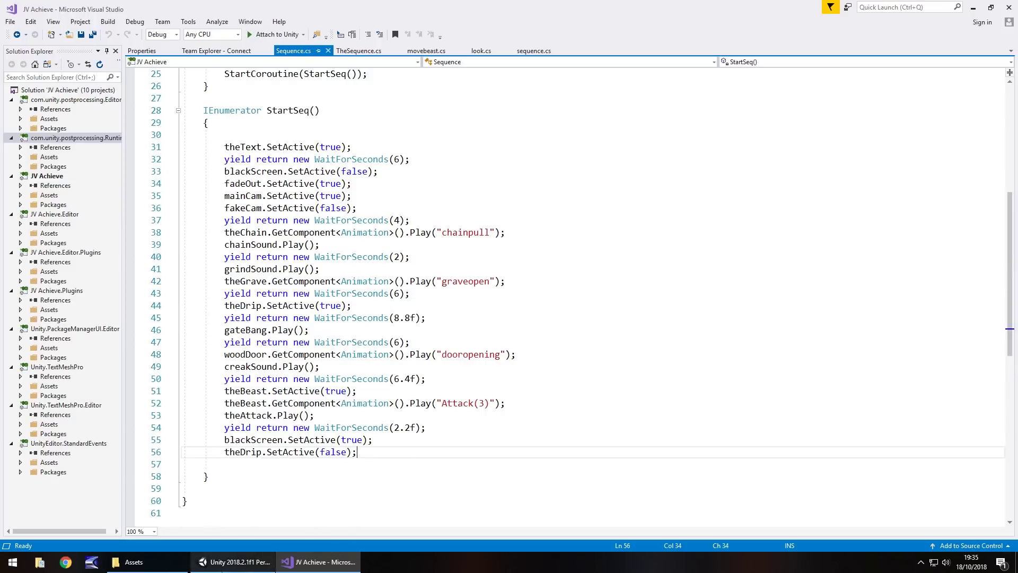
# Step: Switch back to Unity and examine the main dungeon room around the barrels, torches and arched door
pyautogui.click(233, 561)
pyautogui.moveTo(456, 227)
pyautogui.mouseDown(button='right')
pyautogui.moveTo(496, 250)
pyautogui.moveTo(602, 223)
pyautogui.moveTo(653, 231)
pyautogui.moveTo(555, 232)
pyautogui.moveTo(405, 212)
pyautogui.moveTo(463, 216)
pyautogui.mouseUp(button='right')
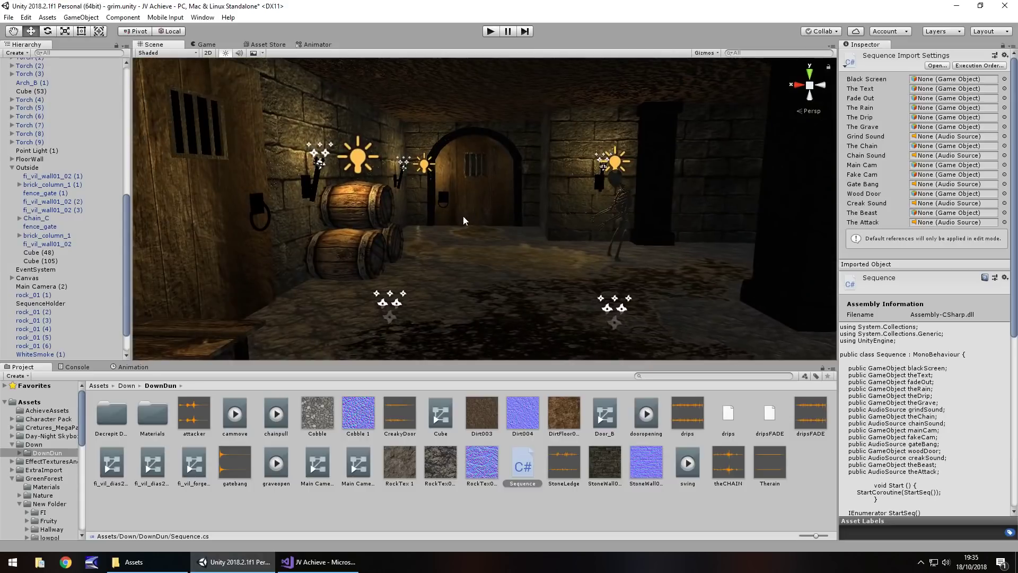
pyautogui.scroll(-3, 463, 217)
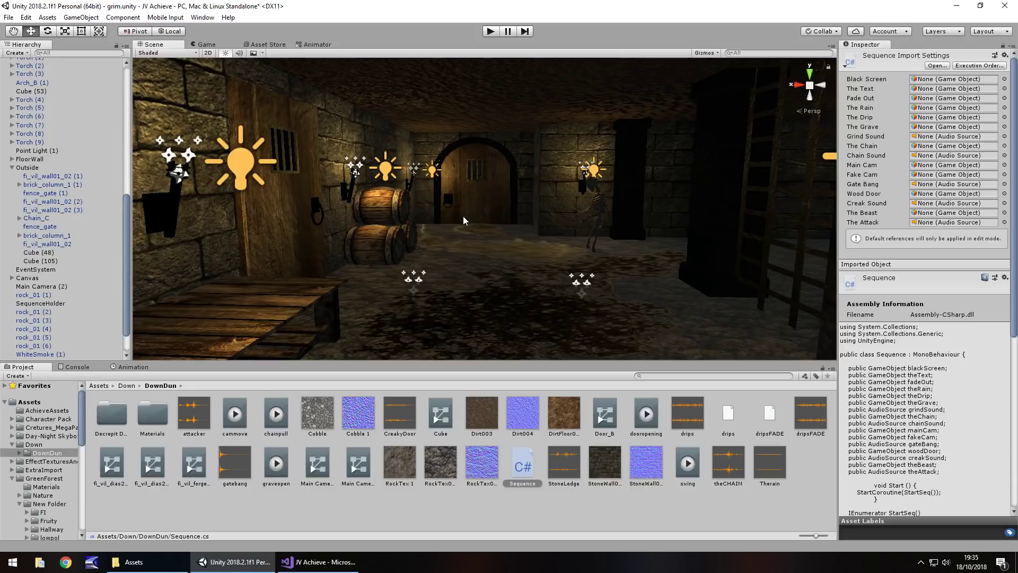
pyautogui.moveTo(483, 215); pyautogui.dragTo(568, 206, button='right')
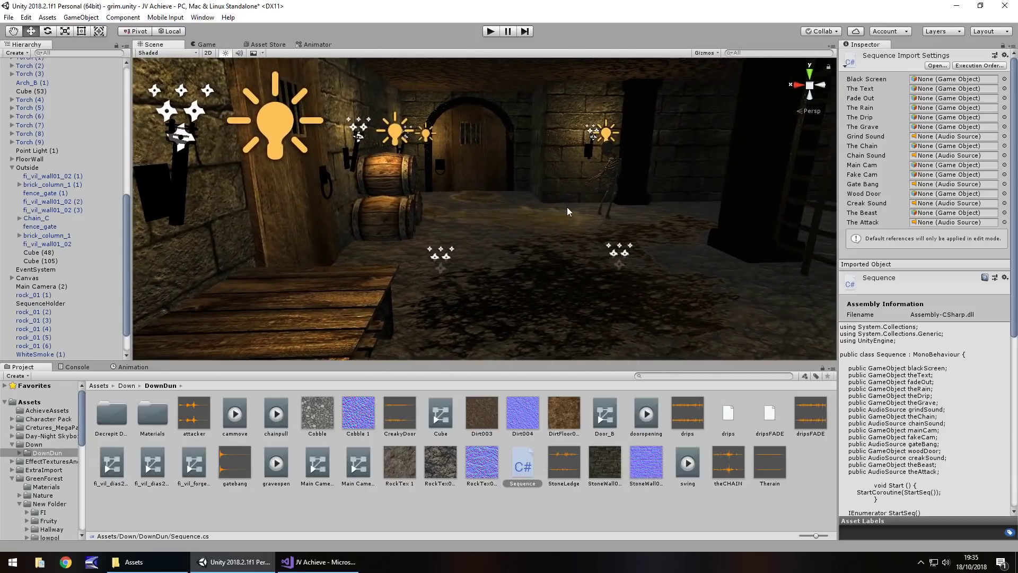
# Step: Examine the outside entrance once more, around the stone pillars, iron fences and chain on the cobbles
pyautogui.scroll(-8, 547, 232)
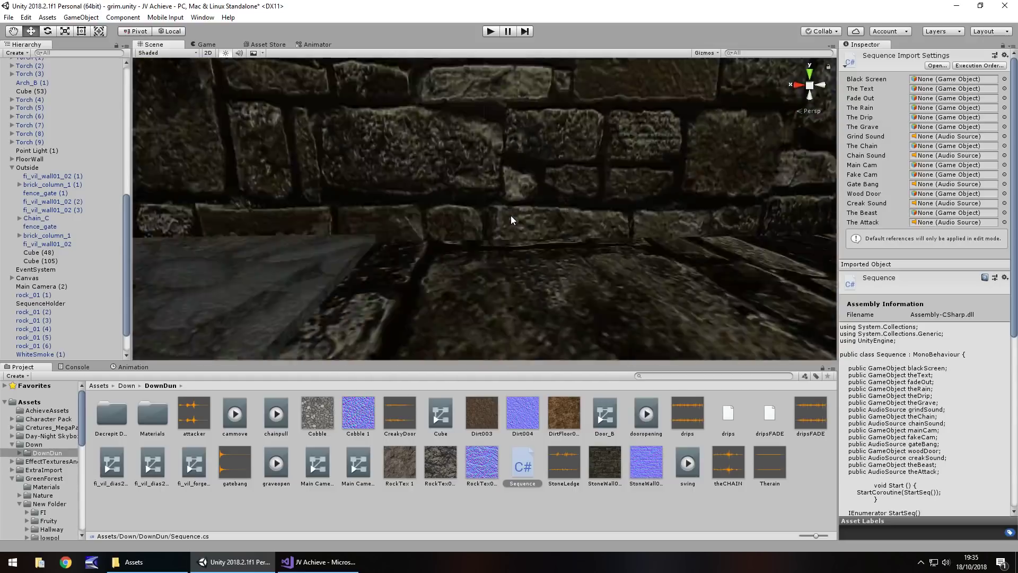
pyautogui.scroll(-8, 510, 215)
pyautogui.moveTo(519, 222); pyautogui.dragTo(487, 239, button='middle')
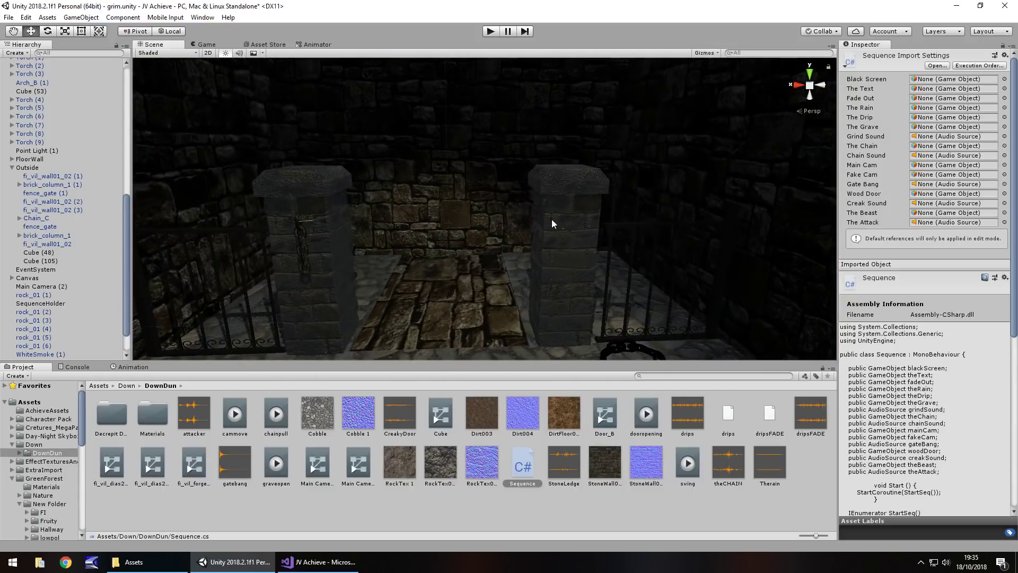
pyautogui.scroll(3, 524, 243)
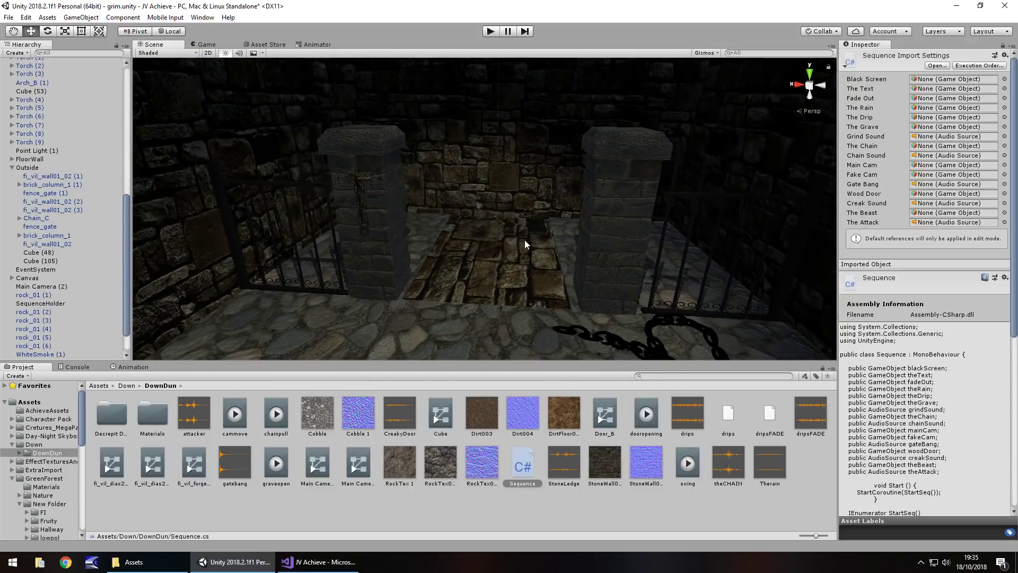